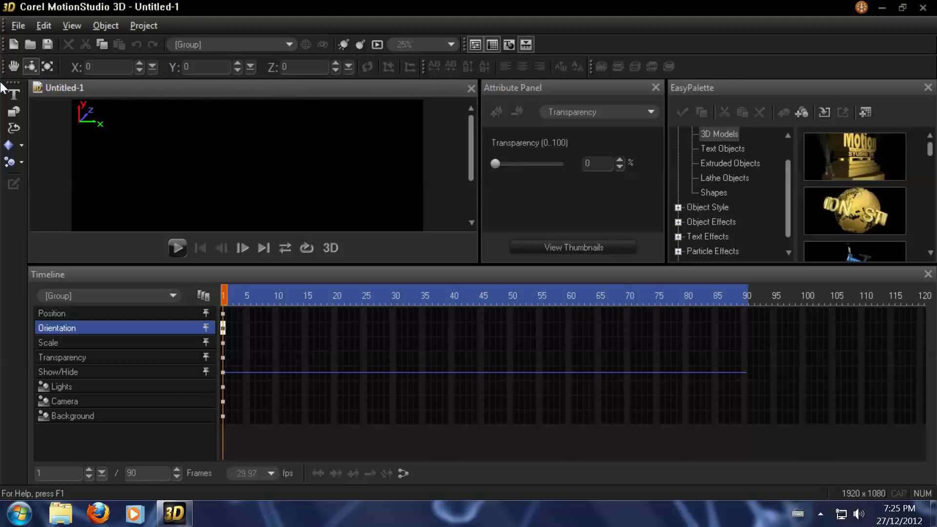
# Step: Set the canvas view size to 10%, then back to 25%
pyautogui.click(451, 44)
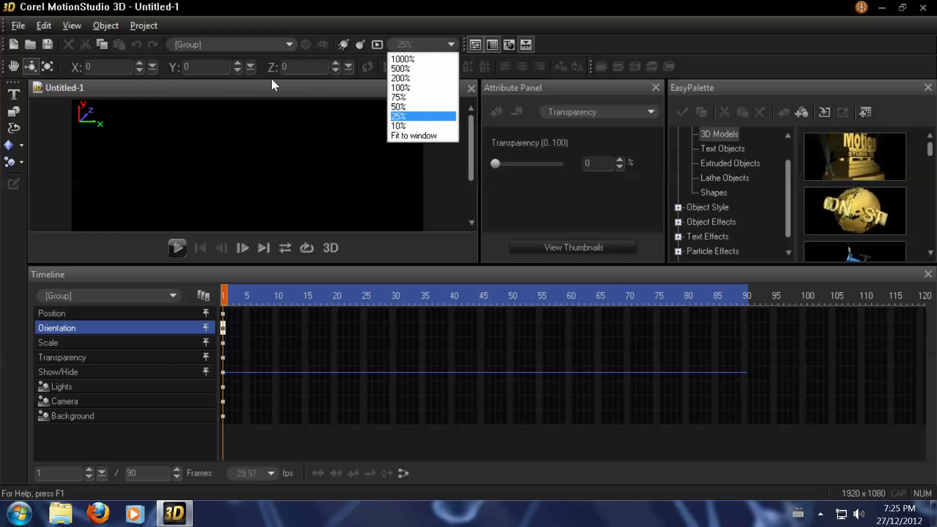
pyautogui.press('Down')
pyautogui.press('Return')
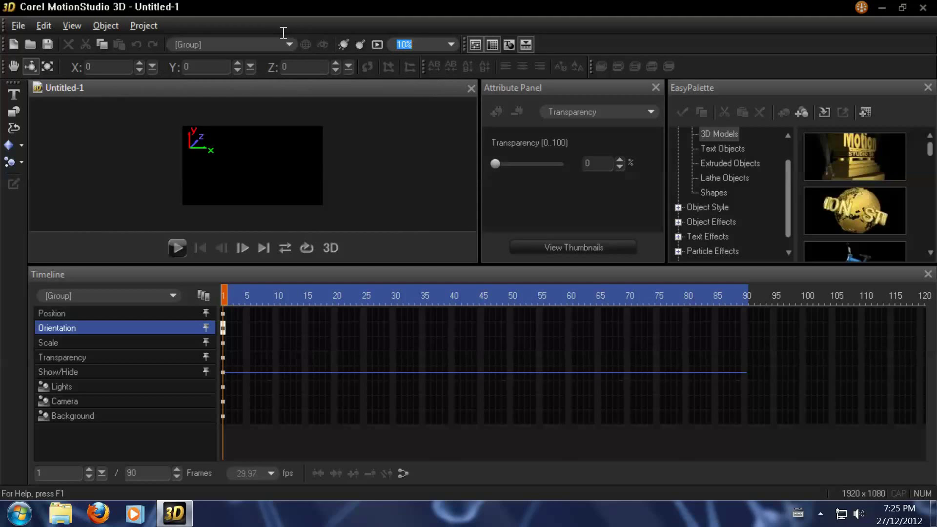
pyautogui.hotkey('alt', 'Down')
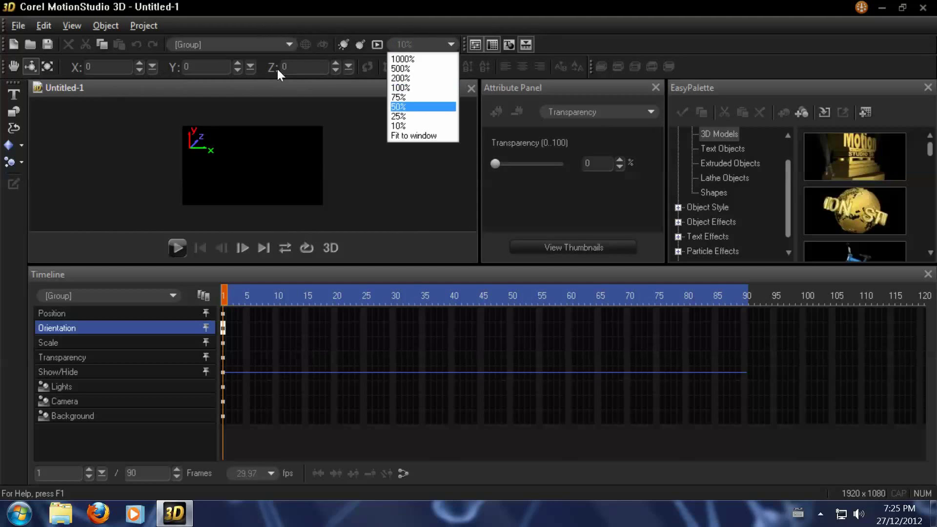
pyautogui.press('Down')
pyautogui.press('Return')
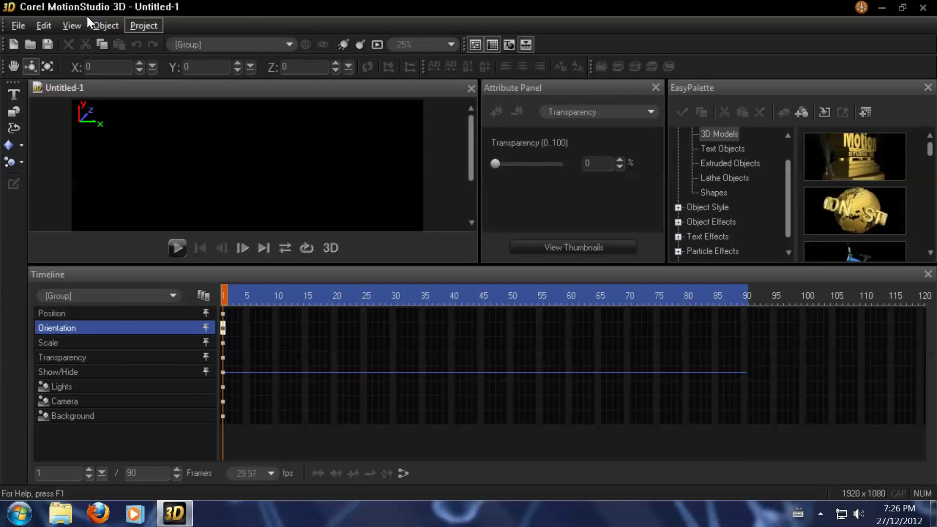
# Step: Confirm the project canvas dimensions stay at 1920 × 1080 pixels
pyautogui.hotkey('alt', 'p')
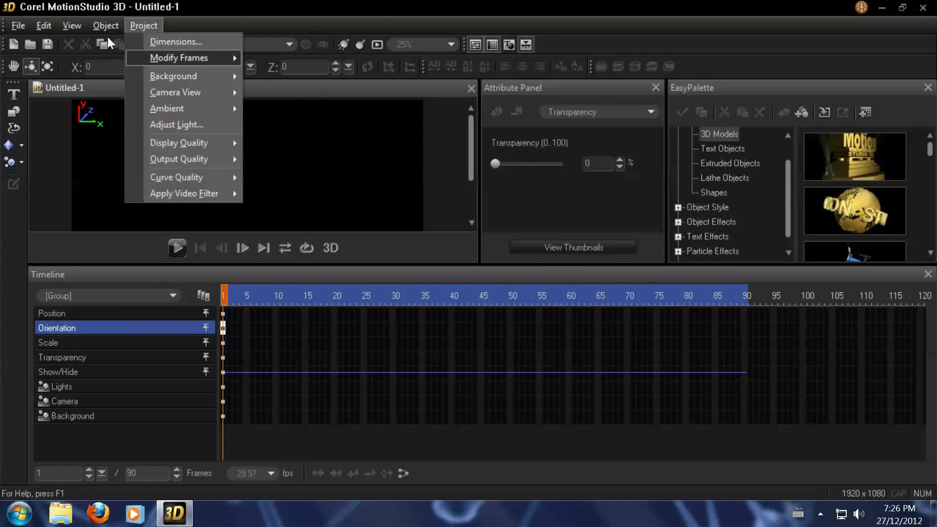
pyautogui.press('Return')
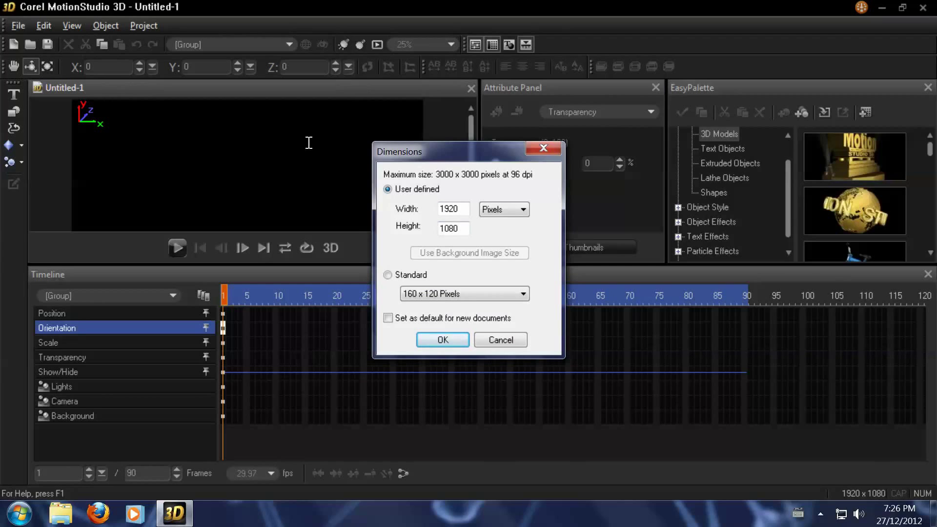
pyautogui.hotkey('alt', 'Down')
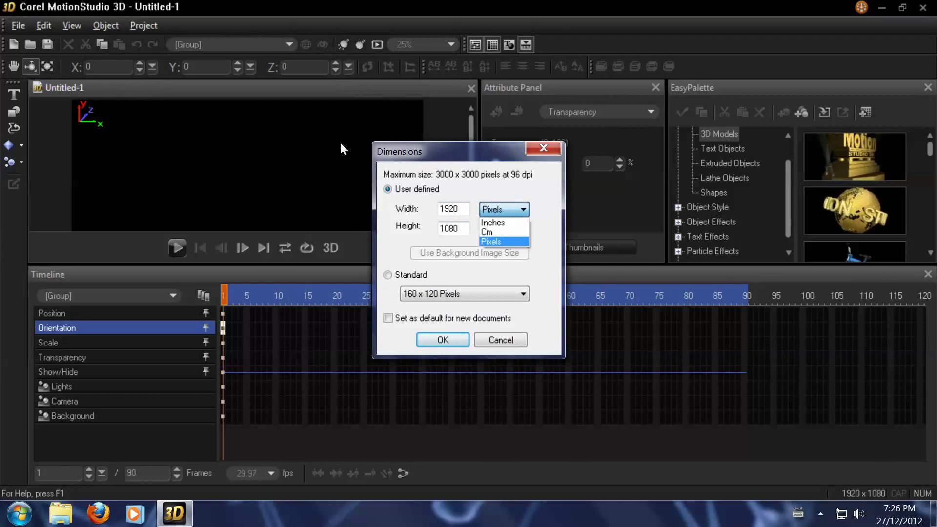
pyautogui.press('Return')
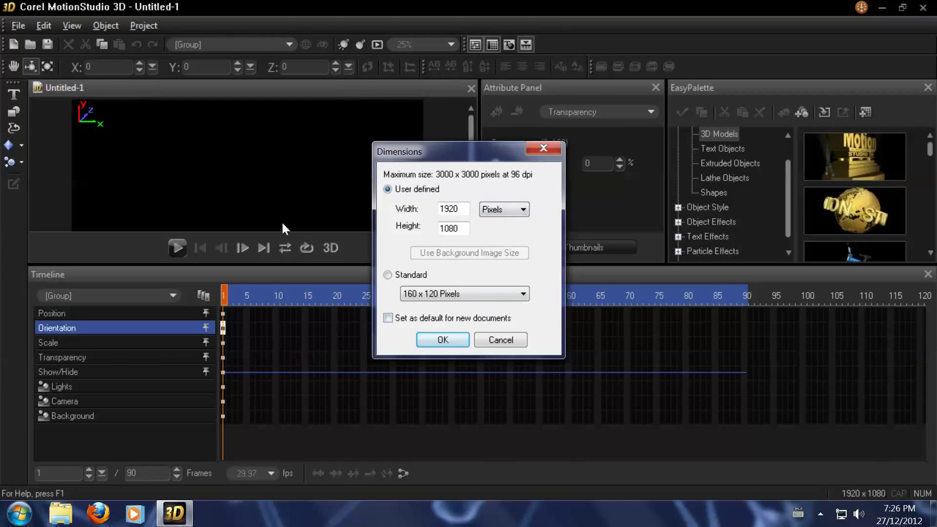
pyautogui.press('Return')
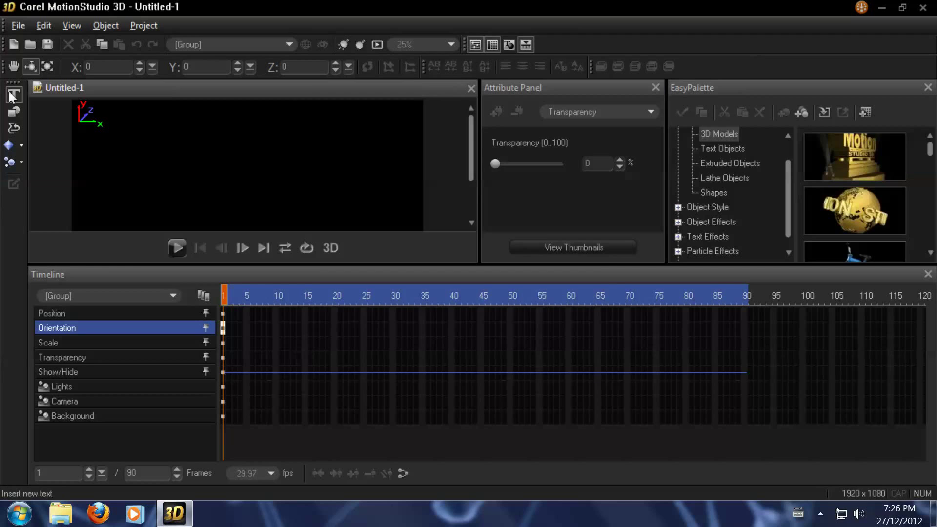
# Step: Start a new text object and scroll through the available fonts
pyautogui.click(10, 93)
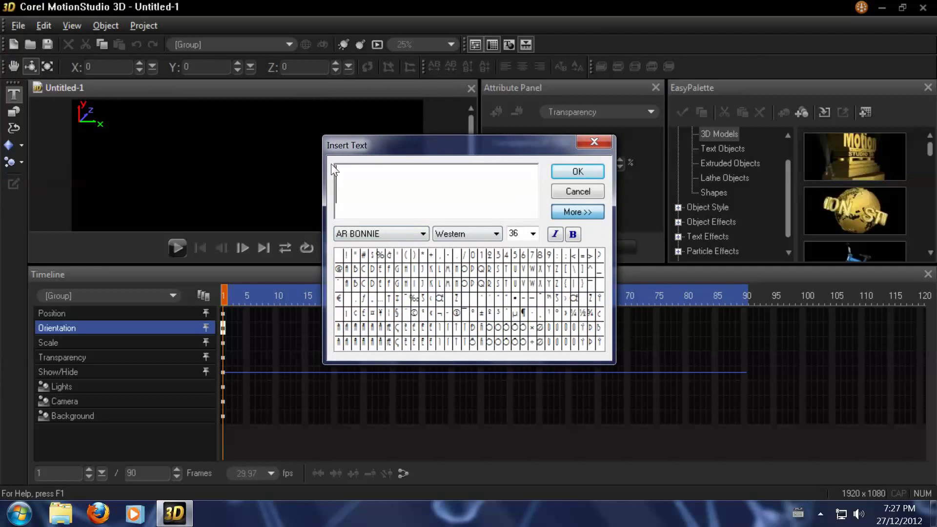
pyautogui.click(405, 230)
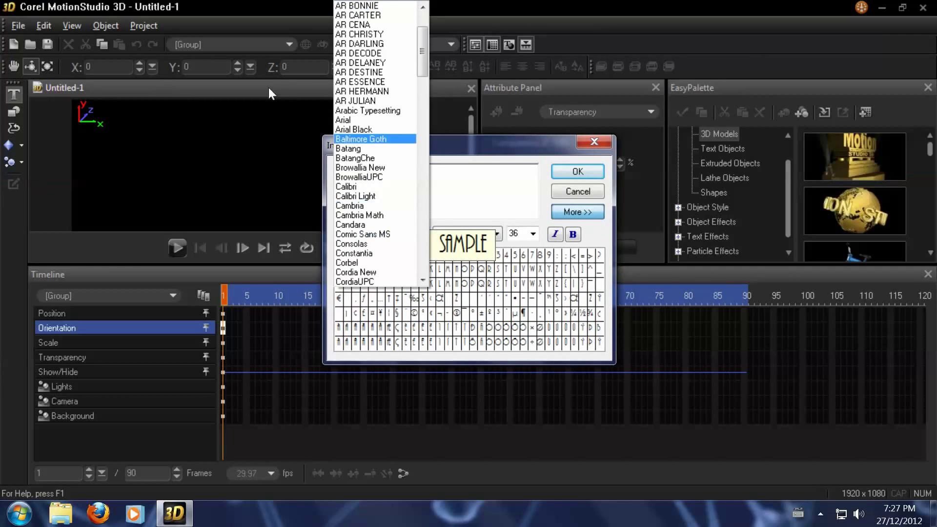
pyautogui.scroll(-10, 271, 93)
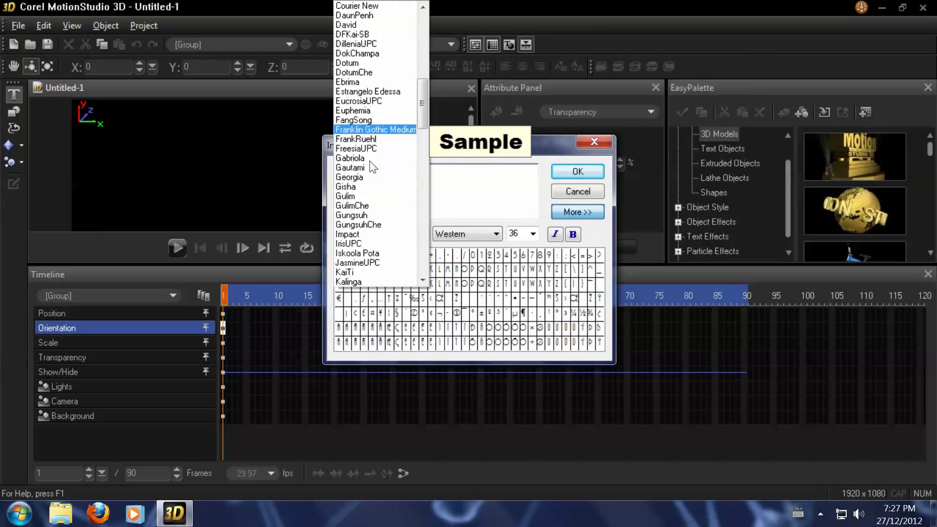
pyautogui.scroll(-10, 371, 166)
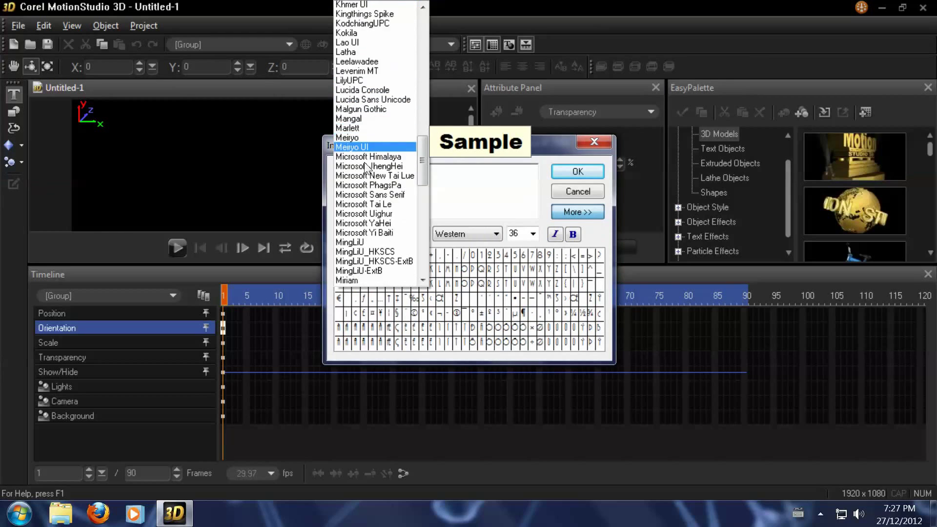
pyautogui.scroll(-6, 365, 165)
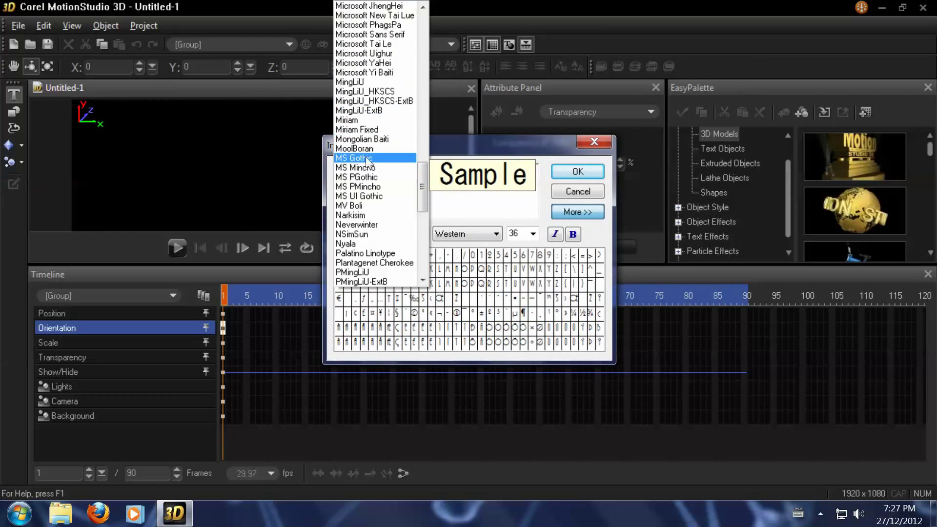
pyautogui.scroll(-7, 366, 157)
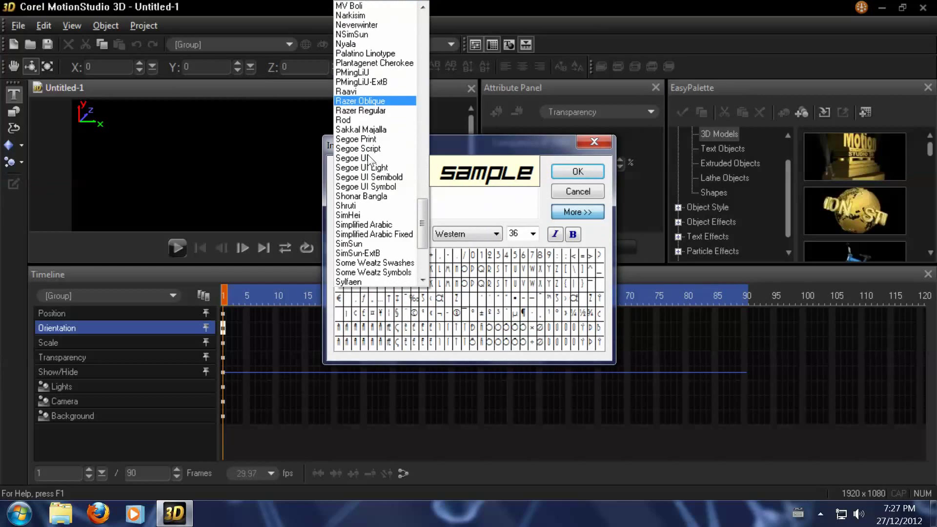
pyautogui.scroll(-7, 370, 159)
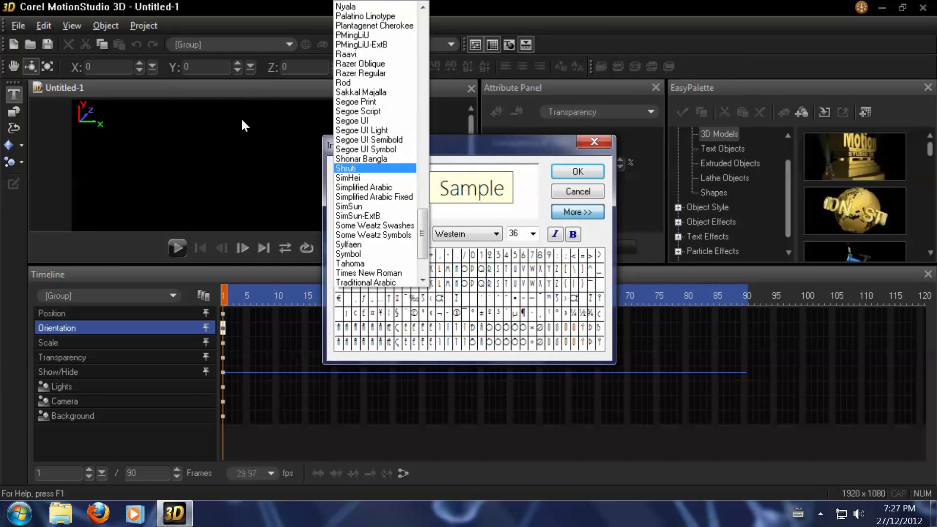
pyautogui.scroll(-2, 366, 218)
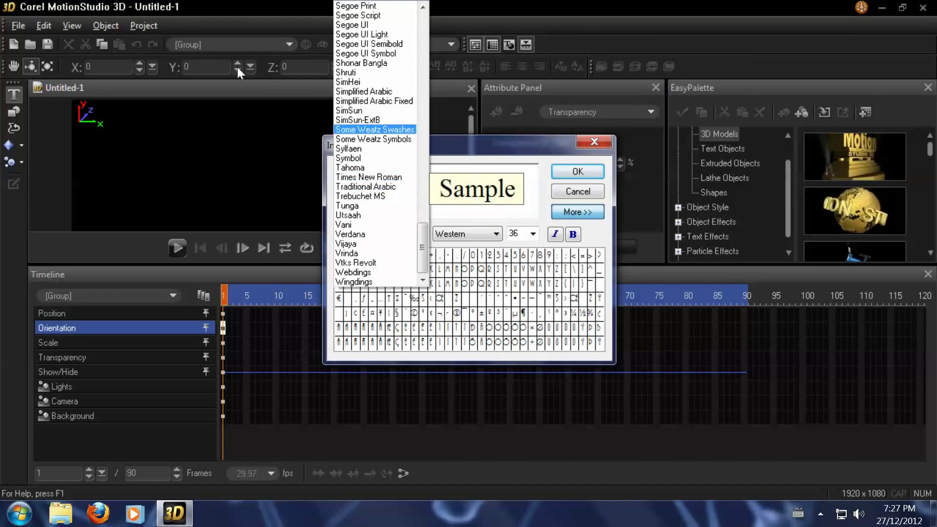
pyautogui.scroll(3, 359, 125)
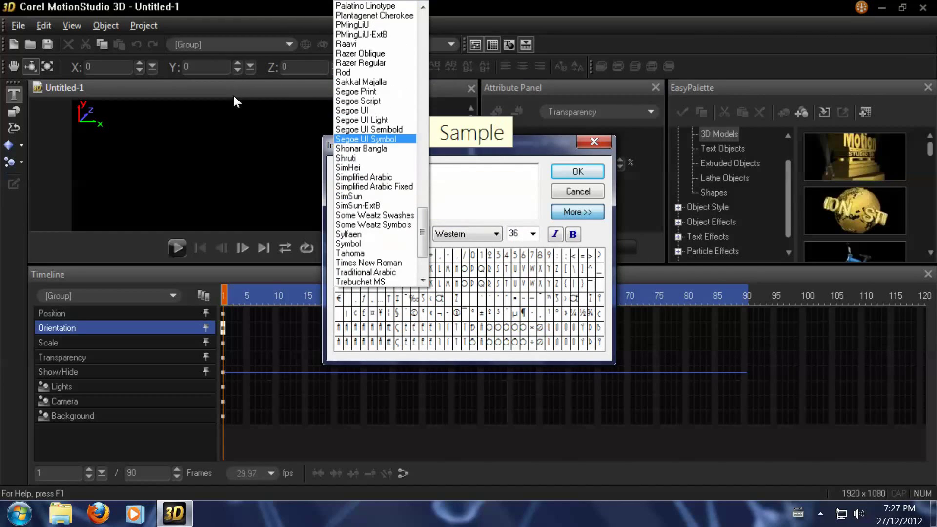
# Step: Choose the AR CHRISTY font, enter 'Sample' and insert the text
pyautogui.press('Down')
pyautogui.press('Down')
pyautogui.press('Down')
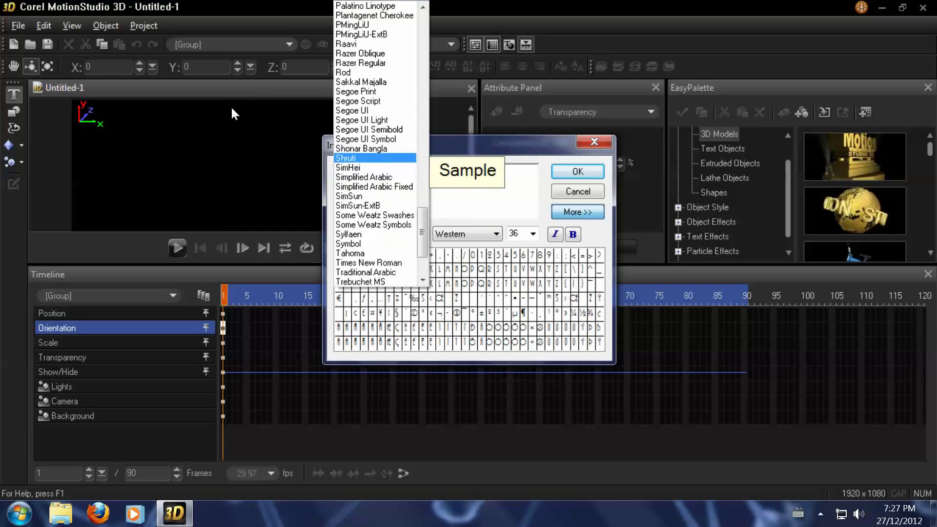
pyautogui.press('Down')
pyautogui.press('Down')
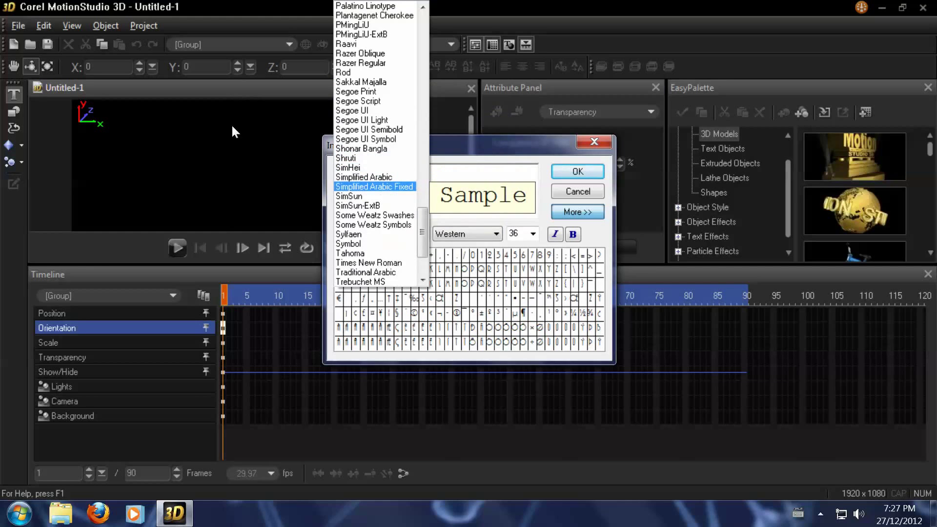
pyautogui.press('Up')
pyautogui.press('Up')
pyautogui.press('Up')
pyautogui.press('Up')
pyautogui.press('Up')
pyautogui.press('Up')
pyautogui.press('Up')
pyautogui.press('Up')
pyautogui.press('Up')
pyautogui.press('Up')
pyautogui.press('Up')
pyautogui.press('Up')
pyautogui.press('Up')
pyautogui.press('Up')
pyautogui.press('Up')
pyautogui.press('Up')
pyautogui.press('Up')
pyautogui.press('Up')
pyautogui.press('Up')
pyautogui.press('Up')
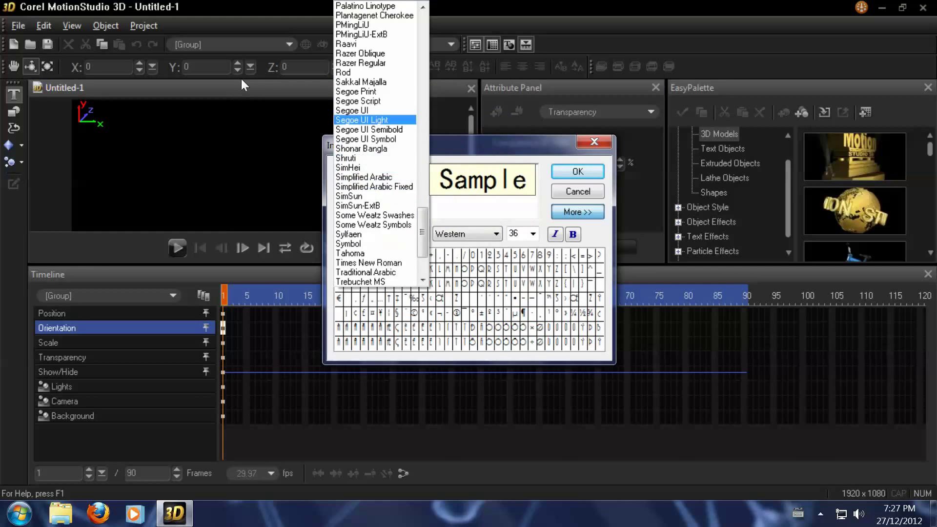
pyautogui.press('Up')
pyautogui.press('Up')
pyautogui.press('Up')
pyautogui.press('Up')
pyautogui.press('Up')
pyautogui.press('Up')
pyautogui.press('Up')
pyautogui.press('Up')
pyautogui.press('Up')
pyautogui.press('Up')
pyautogui.press('Up')
pyautogui.press('Up')
pyautogui.press('Up')
pyautogui.press('Up')
pyautogui.press('Up')
pyautogui.press('Up')
pyautogui.press('Up')
pyautogui.press('Up')
pyautogui.press('Up')
pyautogui.press('Up')
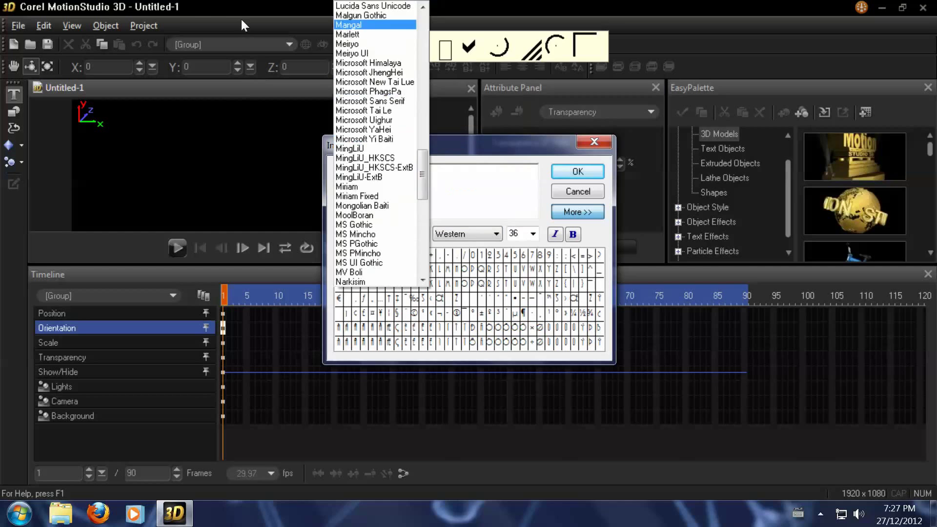
pyautogui.press('Up')
pyautogui.press('Up')
pyautogui.press('Up')
pyautogui.press('Up')
pyautogui.press('Up')
pyautogui.press('Up')
pyautogui.press('Up')
pyautogui.press('Up')
pyautogui.press('Up')
pyautogui.press('Up')
pyautogui.press('Up')
pyautogui.press('Up')
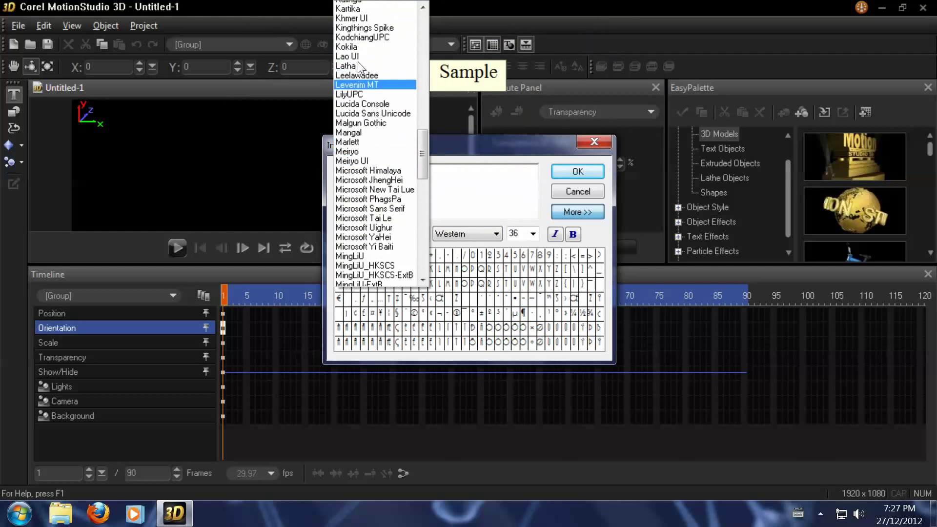
pyautogui.press('Up')
pyautogui.press('Up')
pyautogui.press('Up')
pyautogui.press('Up')
pyautogui.press('Up')
pyautogui.press('Up')
pyautogui.press('Up')
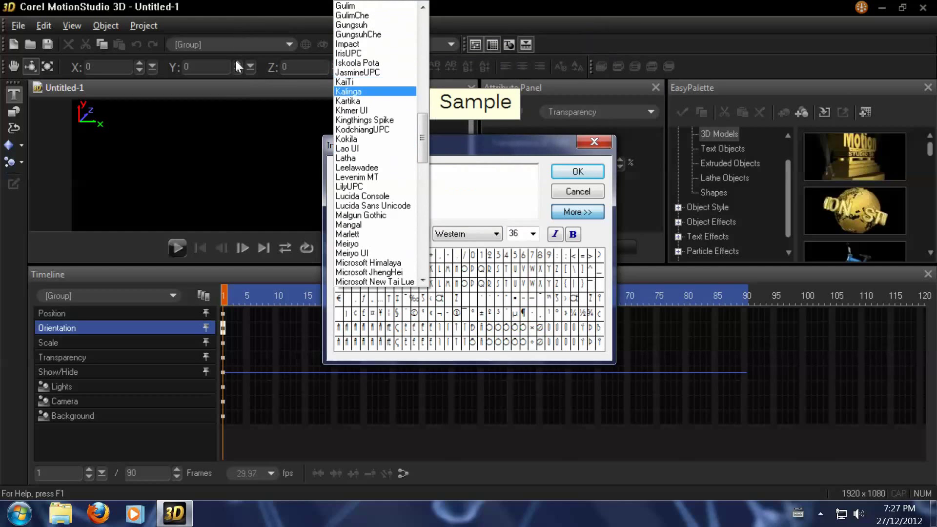
pyautogui.press('Down')
pyautogui.press('Down')
pyautogui.press('Down')
pyautogui.press('Down')
pyautogui.press('Down')
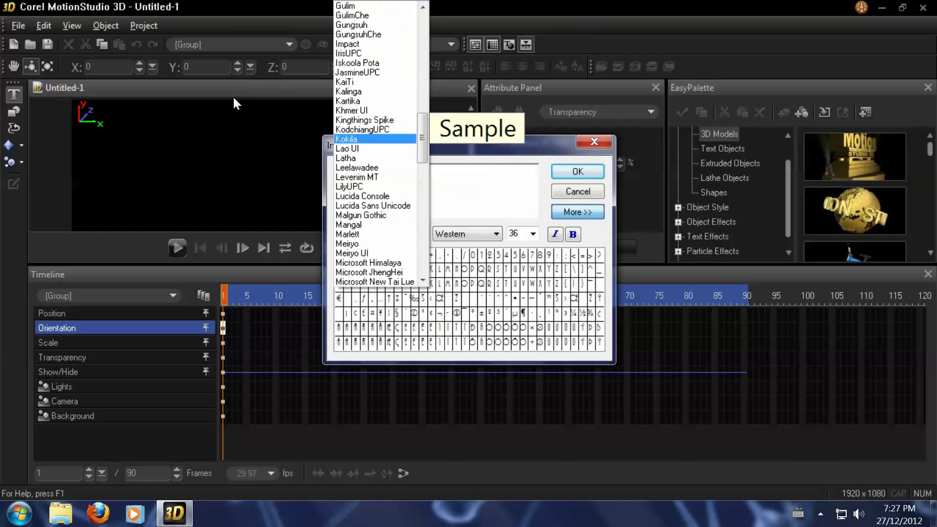
pyautogui.press('Up')
pyautogui.press('Up')
pyautogui.press('Up')
pyautogui.press('Up')
pyautogui.press('Up')
pyautogui.press('Up')
pyautogui.press('Up')
pyautogui.press('Up')
pyautogui.press('Up')
pyautogui.press('Up')
pyautogui.press('Up')
pyautogui.press('Up')
pyautogui.press('Up')
pyautogui.press('Up')
pyautogui.press('Up')
pyautogui.press('Up')
pyautogui.press('Up')
pyautogui.press('Up')
pyautogui.press('Up')
pyautogui.press('Up')
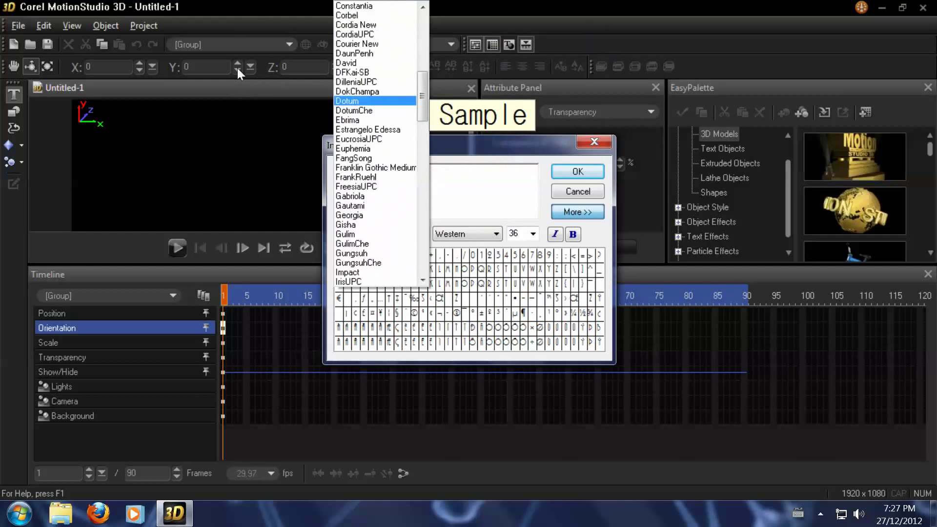
pyautogui.press('Up')
pyautogui.press('Up')
pyautogui.press('Up')
pyautogui.press('Up')
pyautogui.press('Up')
pyautogui.press('Up')
pyautogui.press('Up')
pyautogui.press('Up')
pyautogui.press('Up')
pyautogui.press('Up')
pyautogui.press('Up')
pyautogui.press('Up')
pyautogui.press('Up')
pyautogui.press('Up')
pyautogui.press('Up')
pyautogui.press('Up')
pyautogui.press('Up')
pyautogui.press('Up')
pyautogui.press('Up')
pyautogui.press('Up')
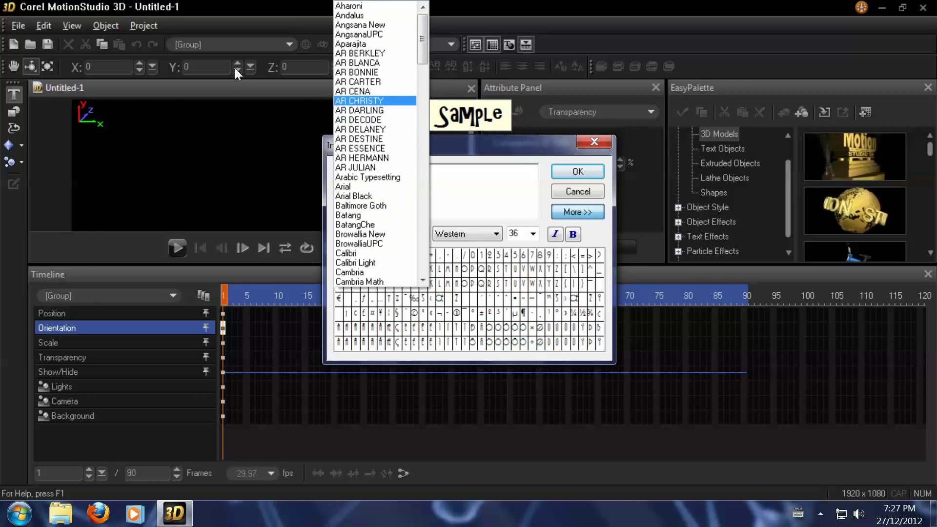
pyautogui.press('Return')
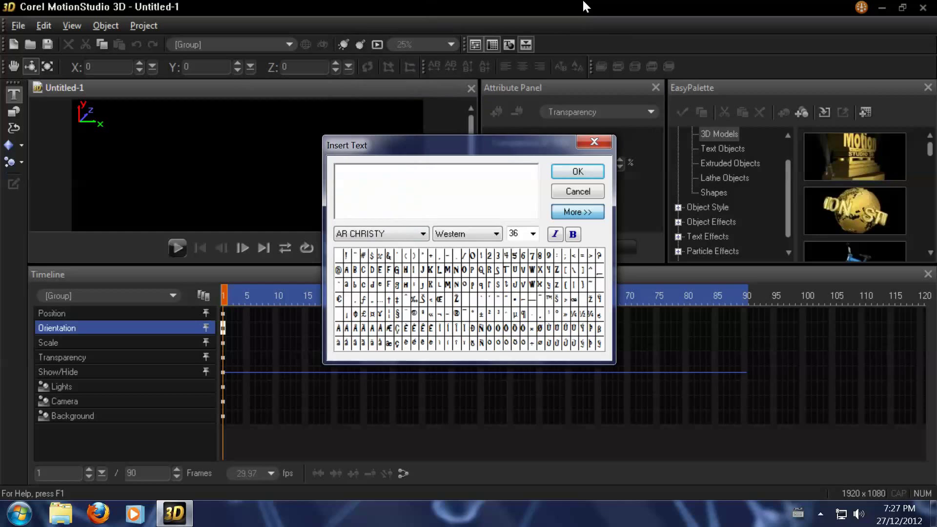
pyautogui.write('Sample')
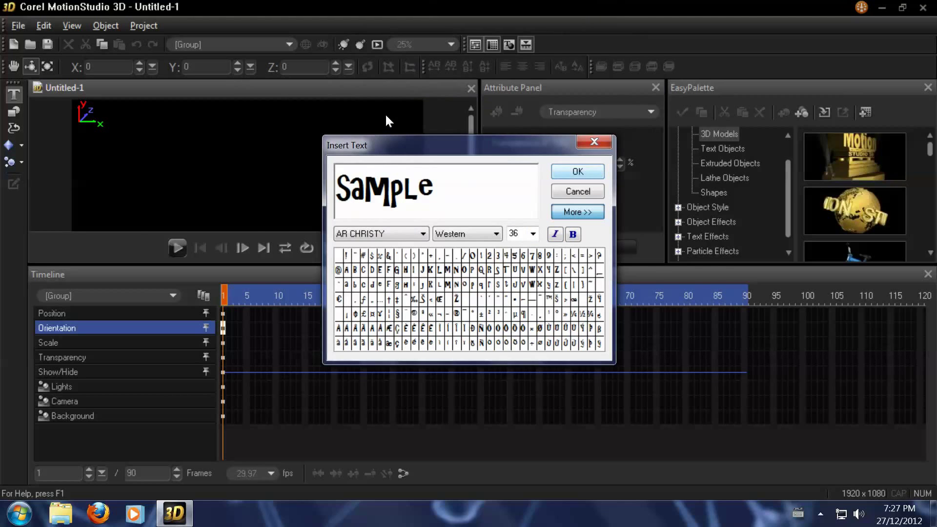
pyautogui.press('Return')
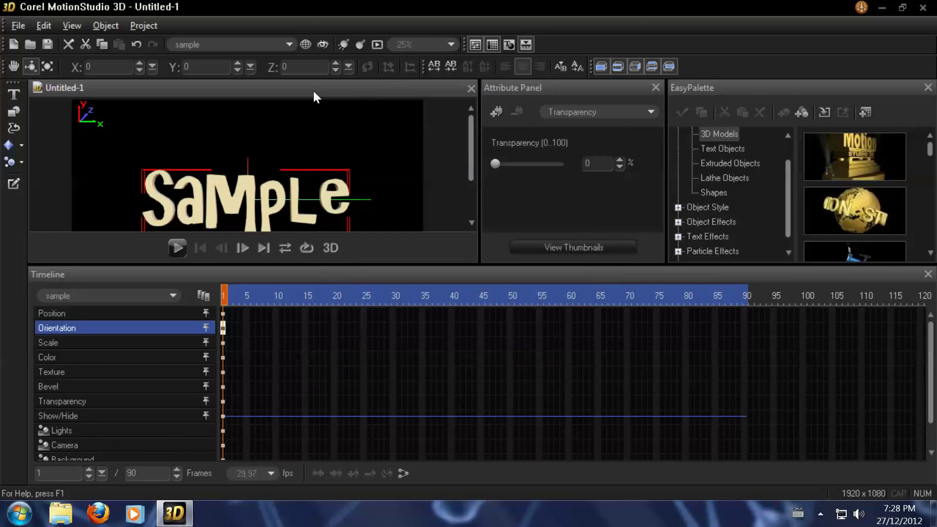
# Step: Tilt the Sample text to check its depth and make its surface red
pyautogui.moveTo(314, 90); pyautogui.dragTo(314, 110)
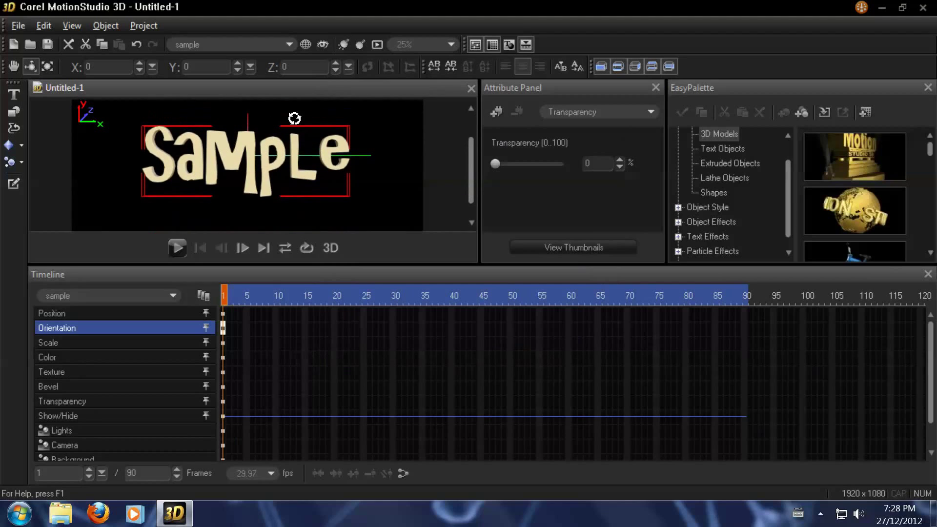
pyautogui.press('Down')
pyautogui.press('Down')
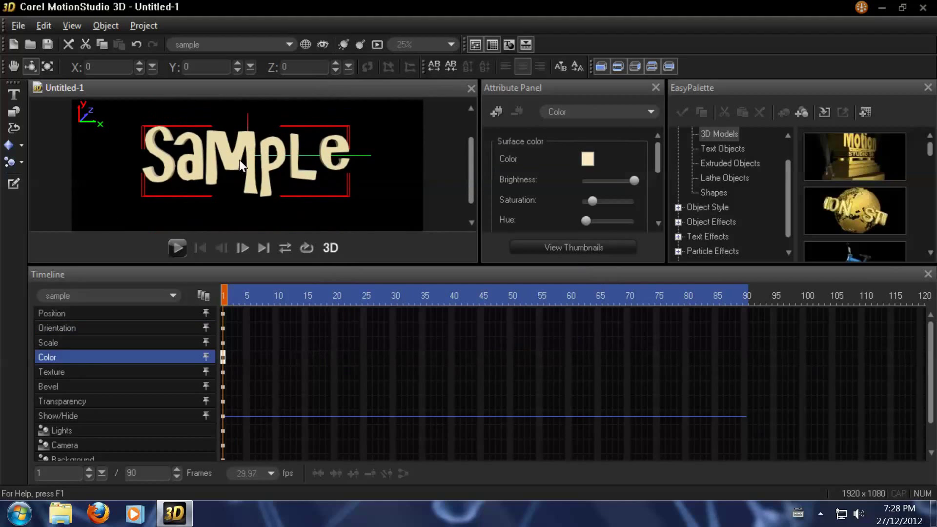
pyautogui.click(588, 165)
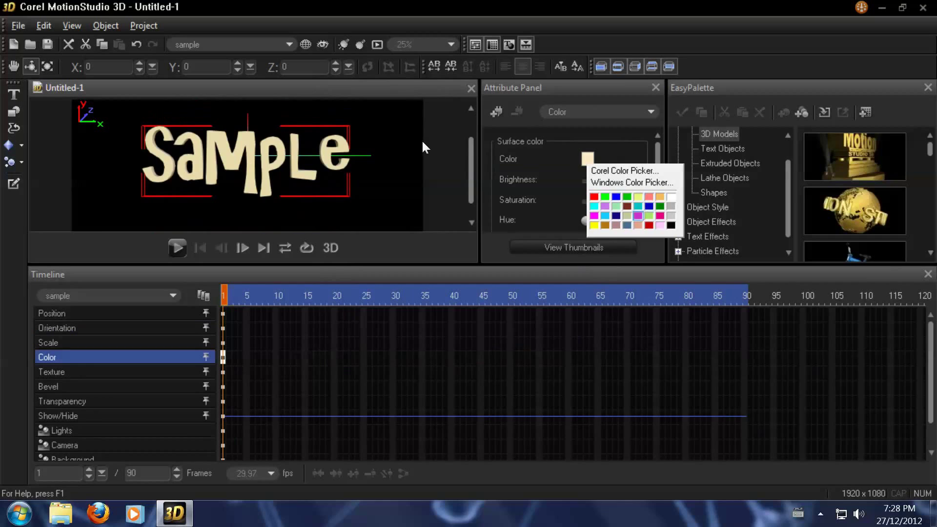
pyautogui.press('Return')
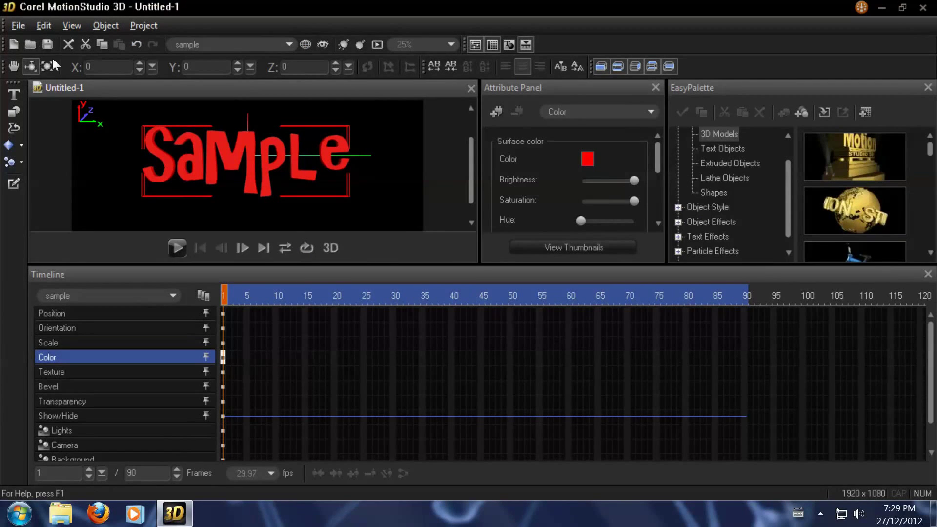
pyautogui.click(51, 63)
# Step: Rotate the Sample text to set orientation keys at frames 5, 11 and 16
pyautogui.press('Right')
pyautogui.press('Right')
pyautogui.press('Right')
pyautogui.press('Right')
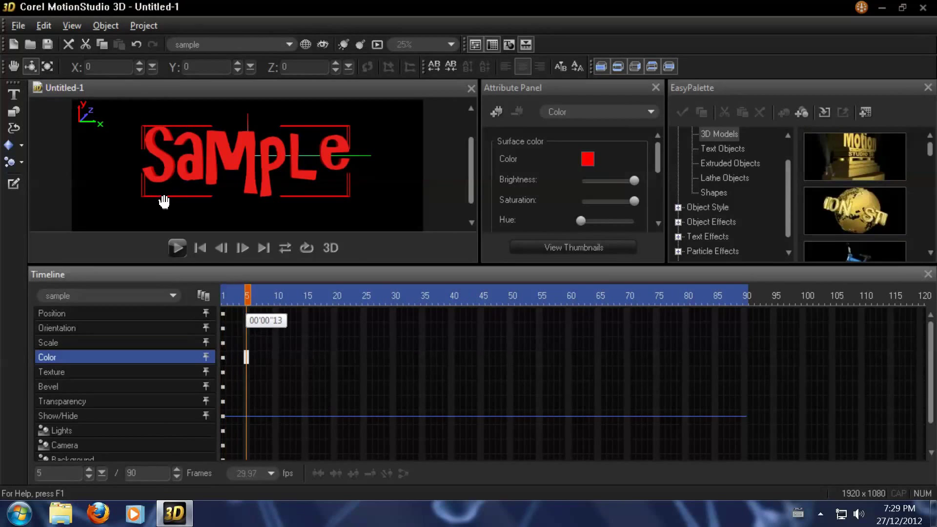
pyautogui.moveTo(157, 113); pyautogui.dragTo(57, 77)
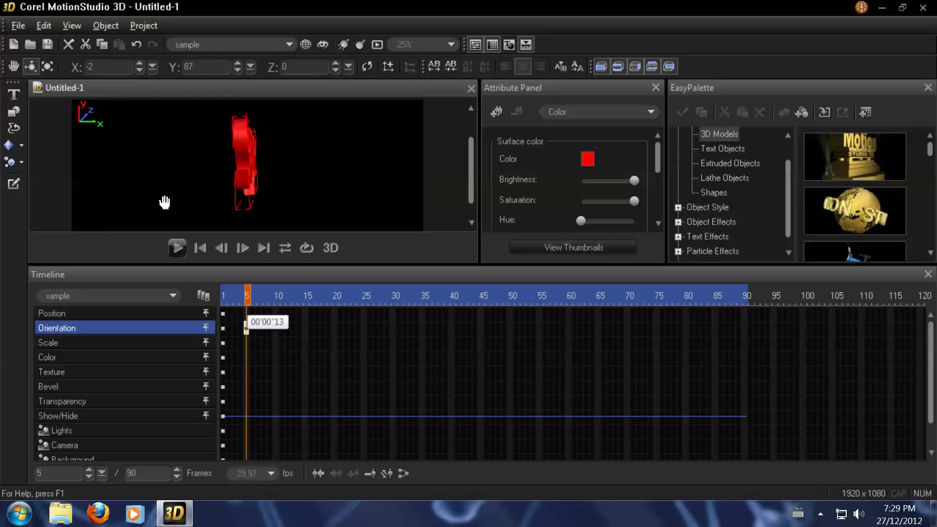
pyautogui.press('Right')
pyautogui.press('Right')
pyautogui.press('Right')
pyautogui.press('Right')
pyautogui.press('Right')
pyautogui.press('Right')
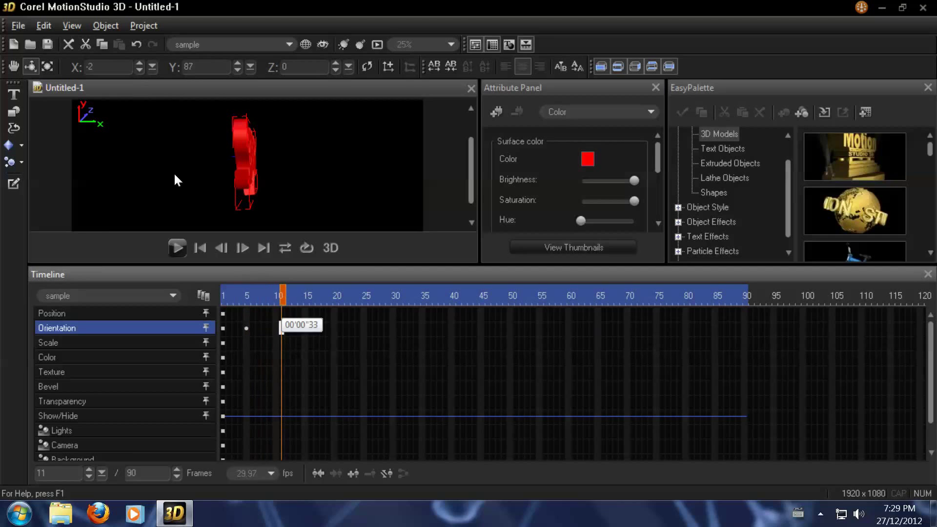
pyautogui.moveTo(157, 105); pyautogui.dragTo(190, 102)
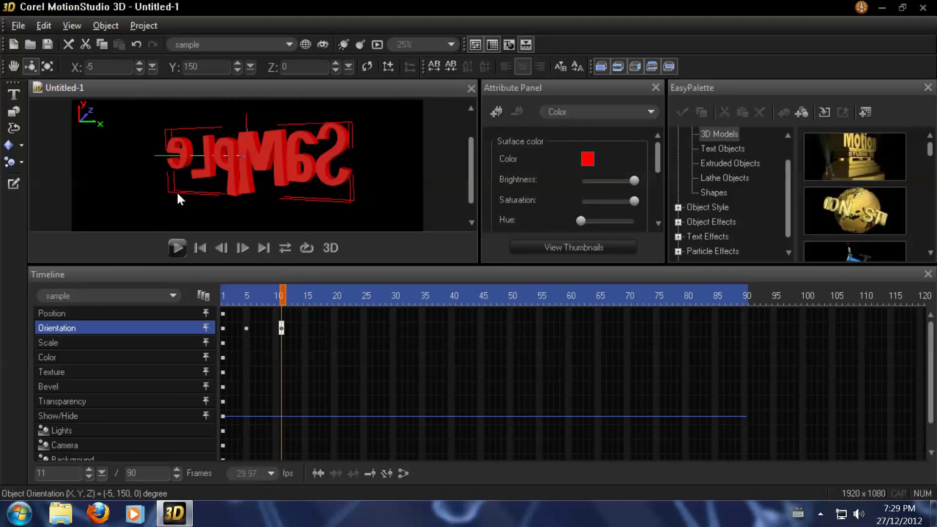
pyautogui.press('Right')
pyautogui.press('Right')
pyautogui.press('Right')
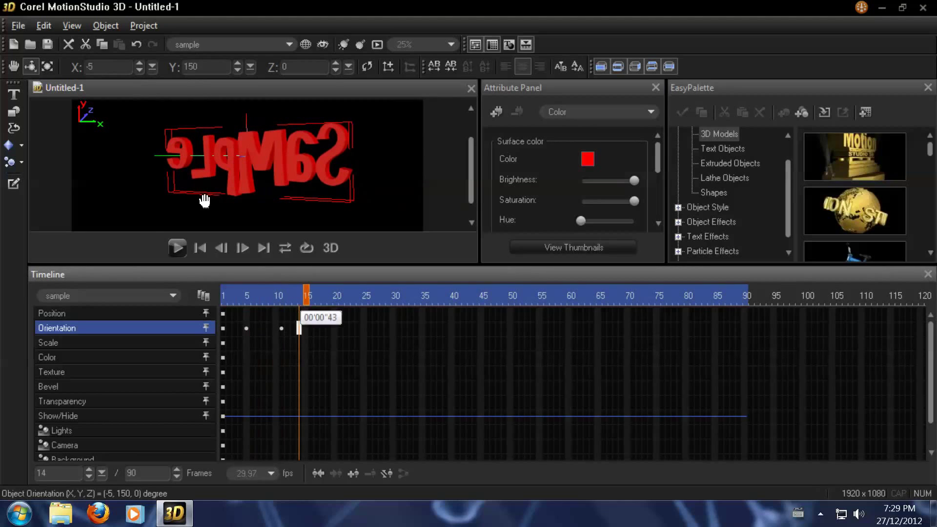
pyautogui.press('Right')
pyautogui.press('Right')
pyautogui.moveTo(259, 173); pyautogui.dragTo(226, 88)
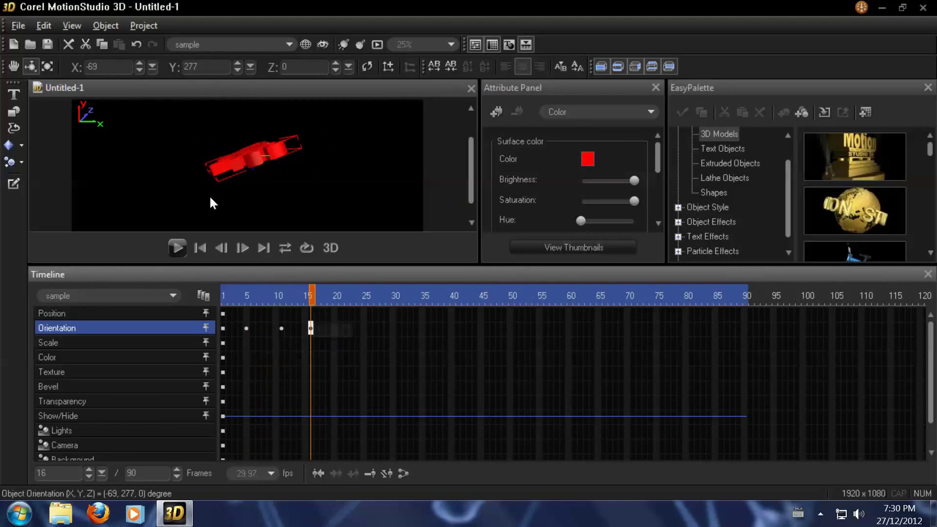
# Step: Rotate the text back to face front at frames 21 and 25, ending at (-2, 360, 0)
pyautogui.click(315, 298)
pyautogui.press('Right')
pyautogui.press('Right')
pyautogui.press('Right')
pyautogui.press('Right')
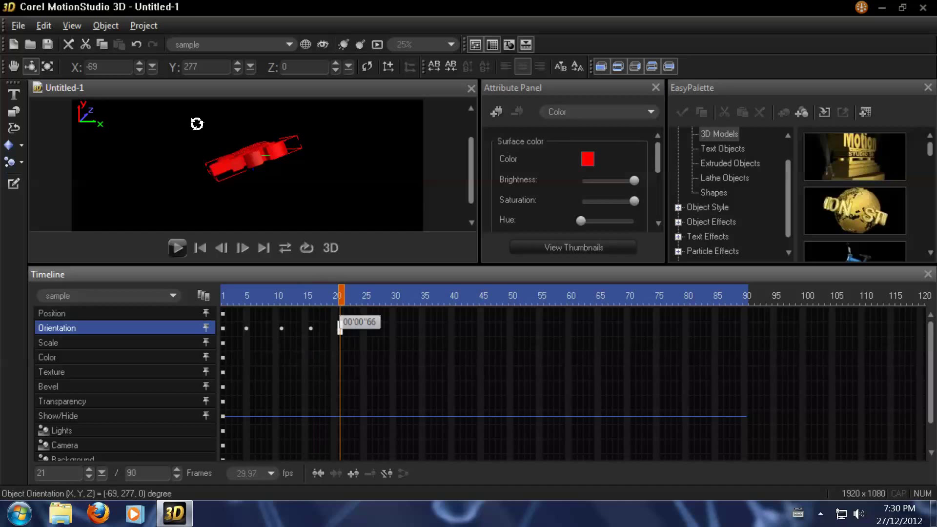
pyautogui.moveTo(269, 161); pyautogui.dragTo(221, 117)
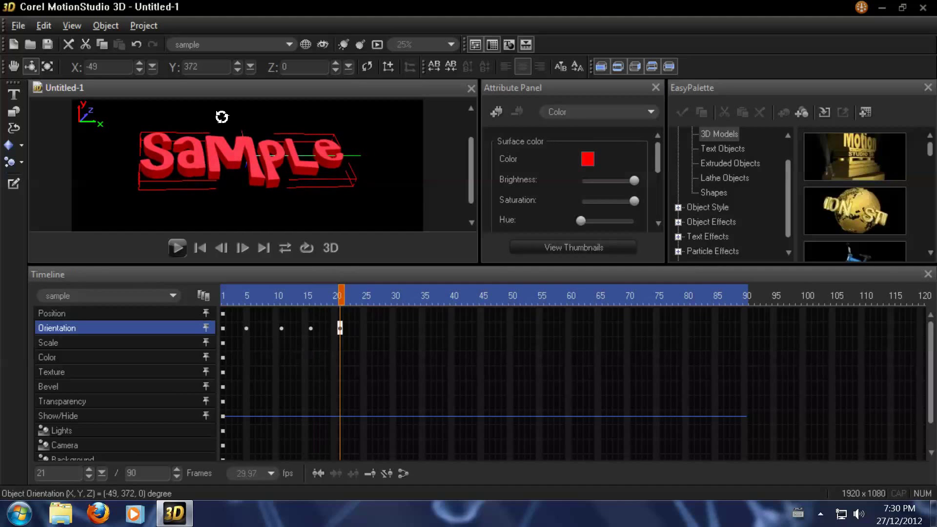
pyautogui.click(343, 299)
pyautogui.press('Right')
pyautogui.press('Right')
pyautogui.press('Right')
pyautogui.press('Right')
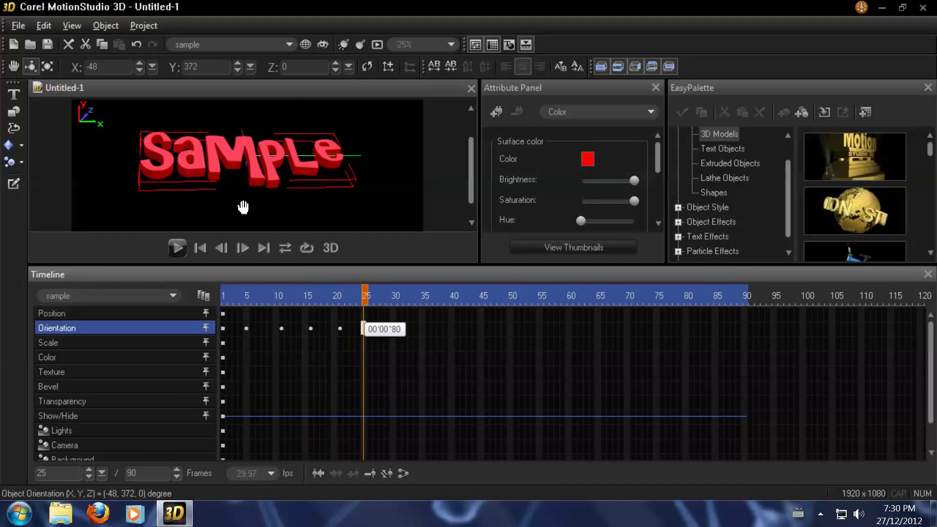
pyautogui.moveTo(195, 132)
pyautogui.mouseDown()
pyautogui.moveTo(188, 121)
pyautogui.moveTo(184, 140)
pyautogui.mouseUp()
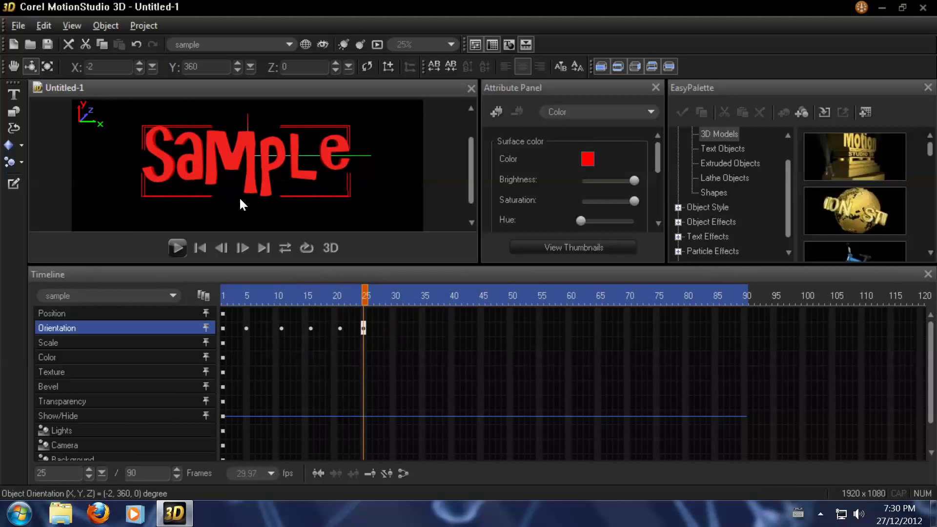
# Step: Play the spin from frame 1, then show the Camera attributes
pyautogui.press('Home')
pyautogui.click(223, 328)
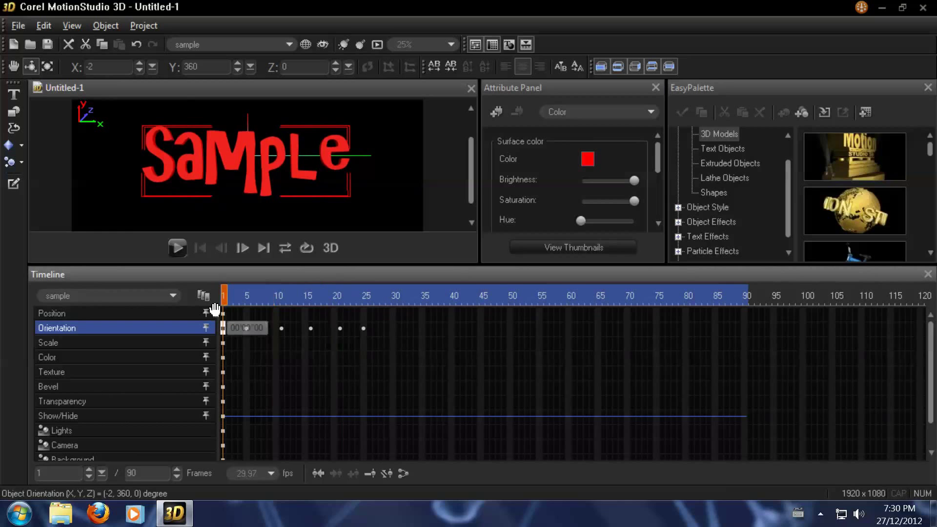
pyautogui.press('space')
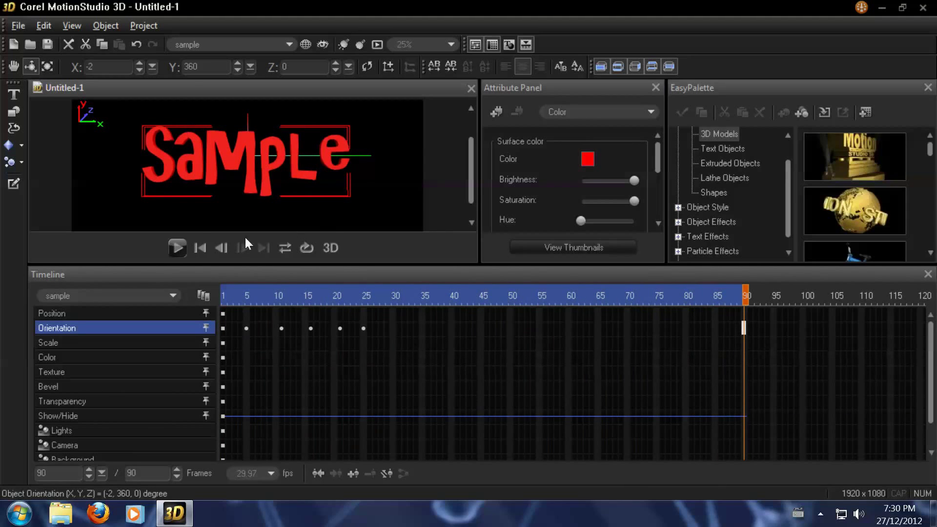
pyautogui.click(396, 106)
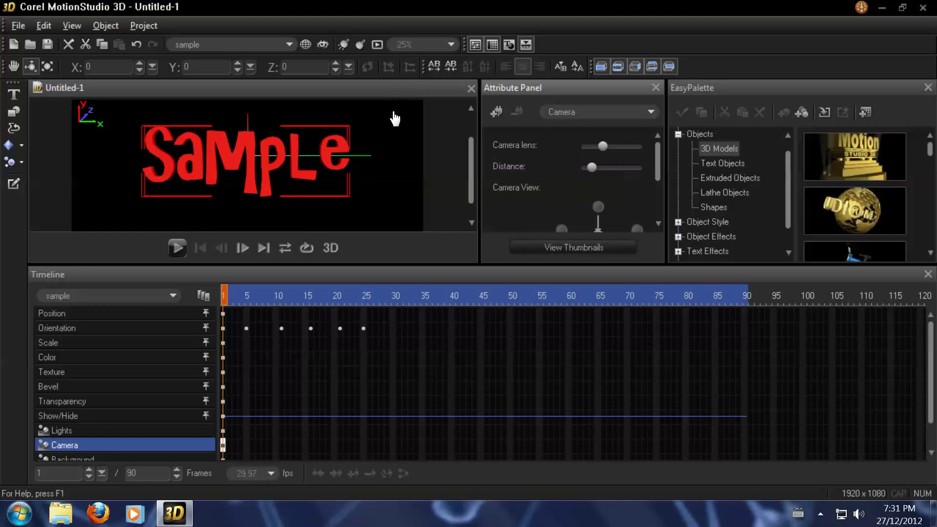
# Step: Raise the frame-1 Camera Distance from 181 to 400
pyautogui.scroll(-3, 394, 116)
pyautogui.scroll(-4, 403, 116)
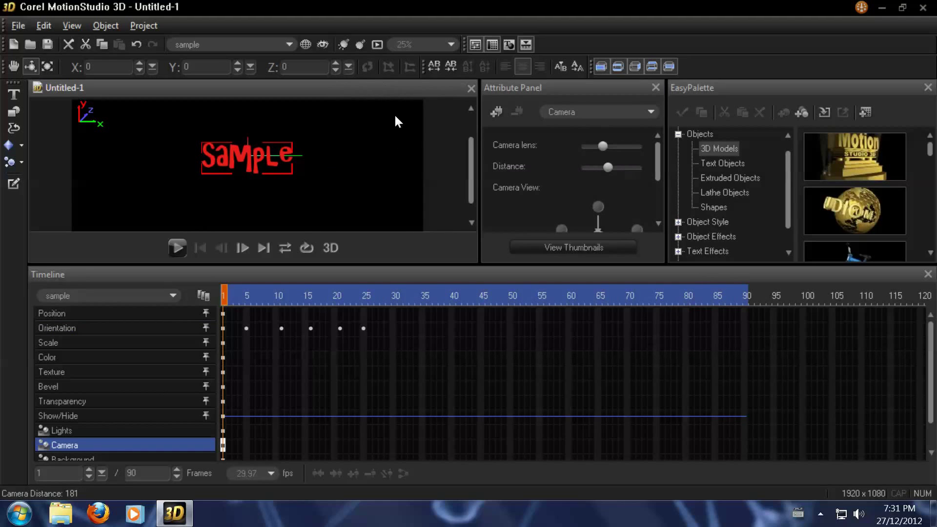
pyautogui.scroll(-3, 405, 117)
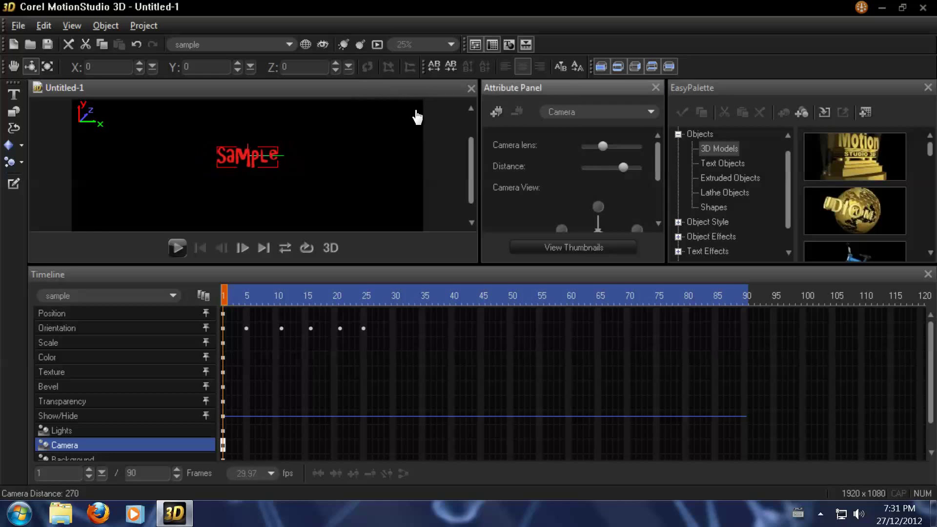
pyautogui.scroll(-4, 417, 118)
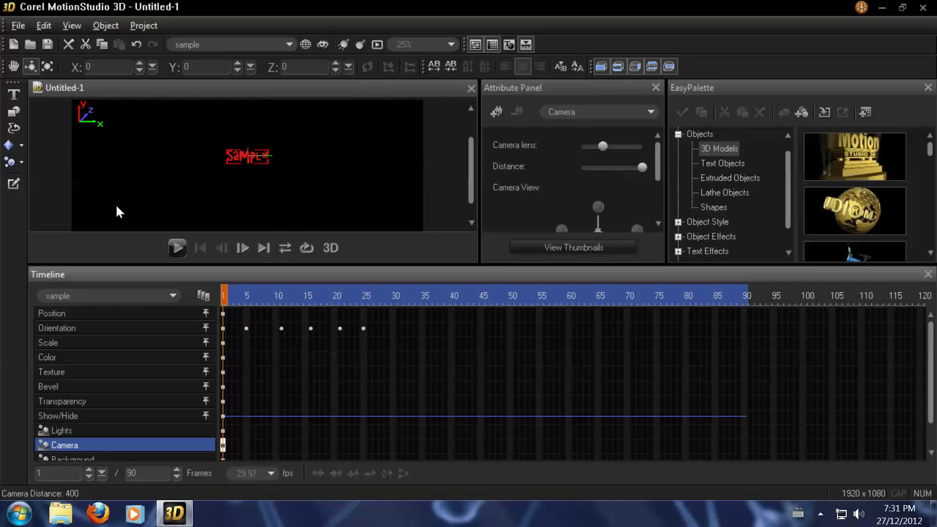
# Step: Key the camera moving closer to the text at frames 5 and 11
pyautogui.press('Right')
pyautogui.press('Right')
pyautogui.press('Right')
pyautogui.press('Right')
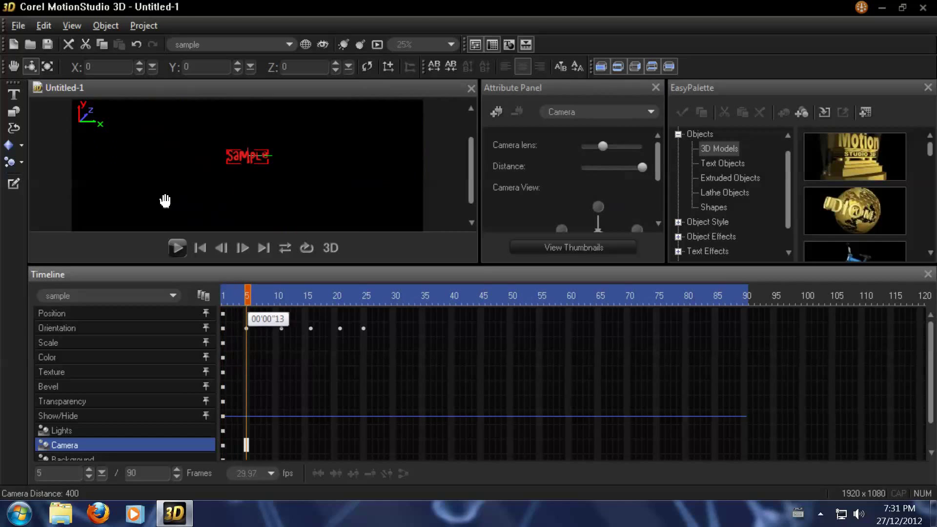
pyautogui.scroll(1, 424, 109)
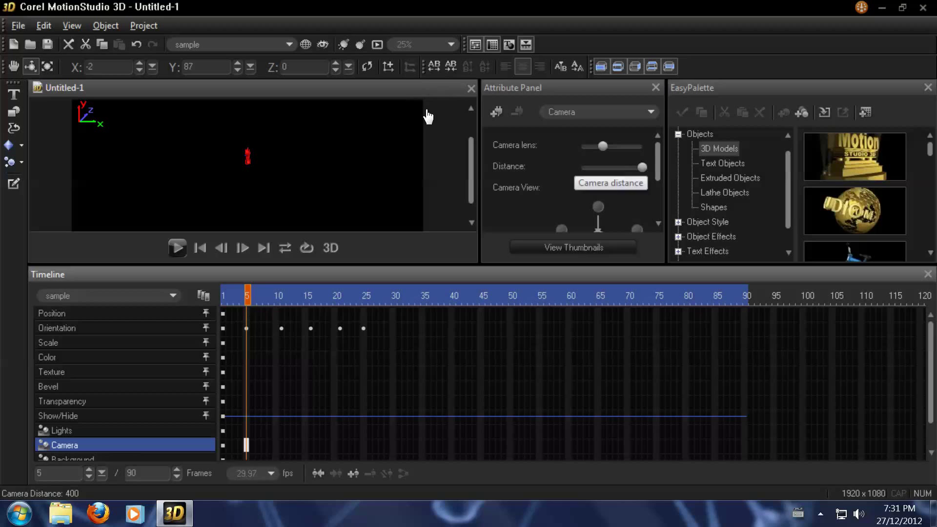
pyautogui.moveTo(427, 118); pyautogui.dragTo(413, 122)
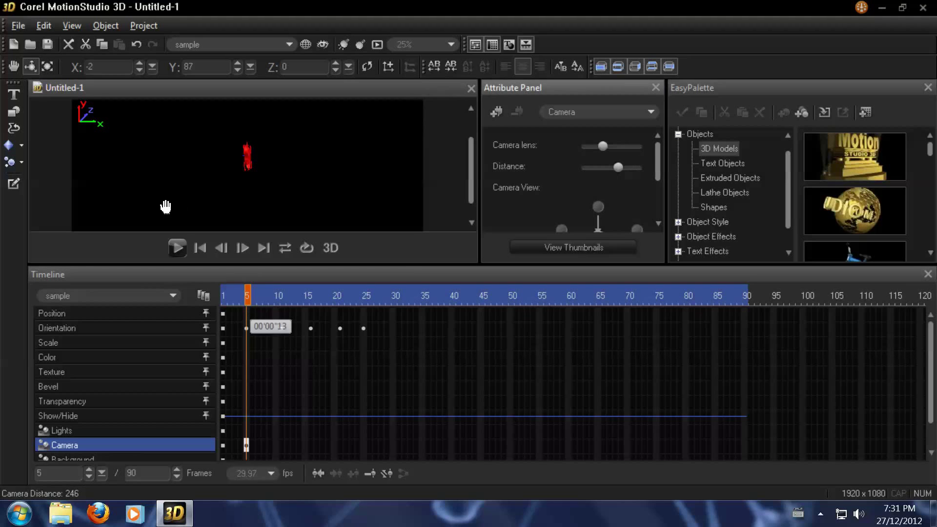
pyautogui.press('Right')
pyautogui.press('Right')
pyautogui.press('Right')
pyautogui.press('Right')
pyautogui.press('Right')
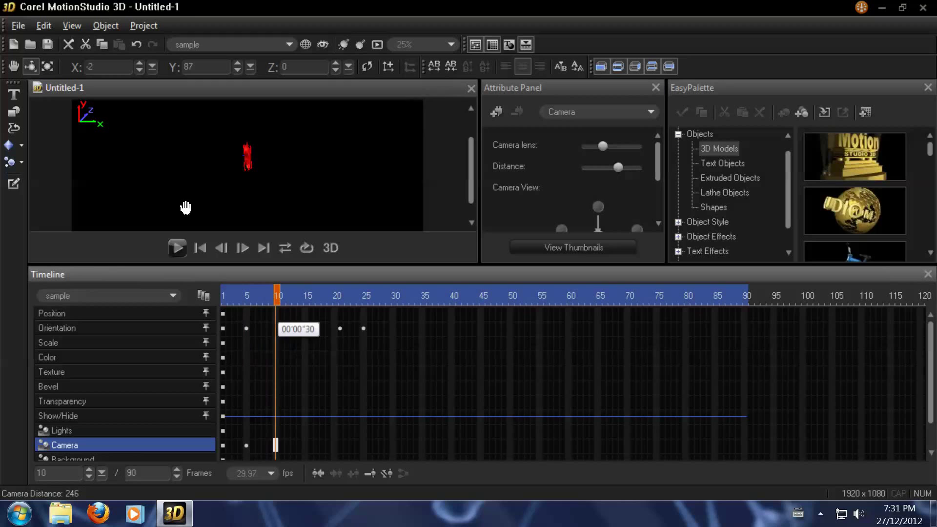
pyautogui.press('Right')
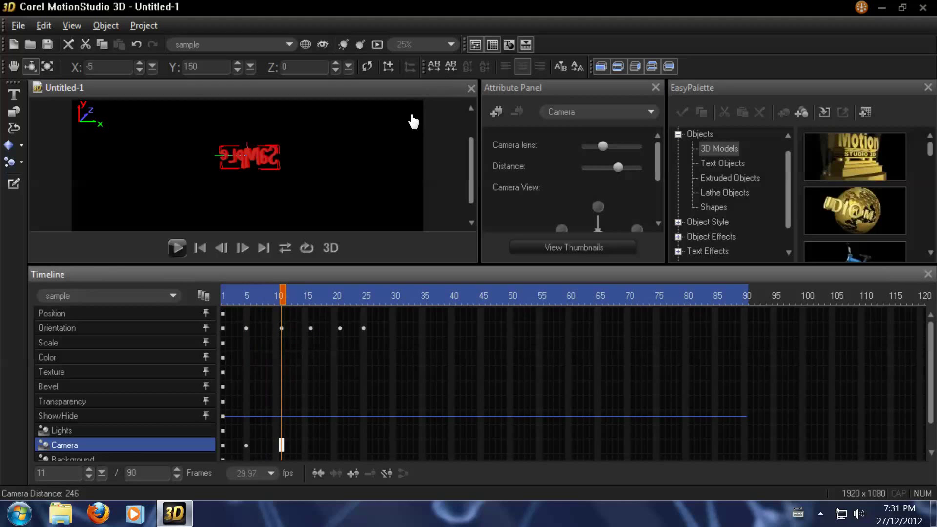
pyautogui.moveTo(412, 119); pyautogui.dragTo(401, 123)
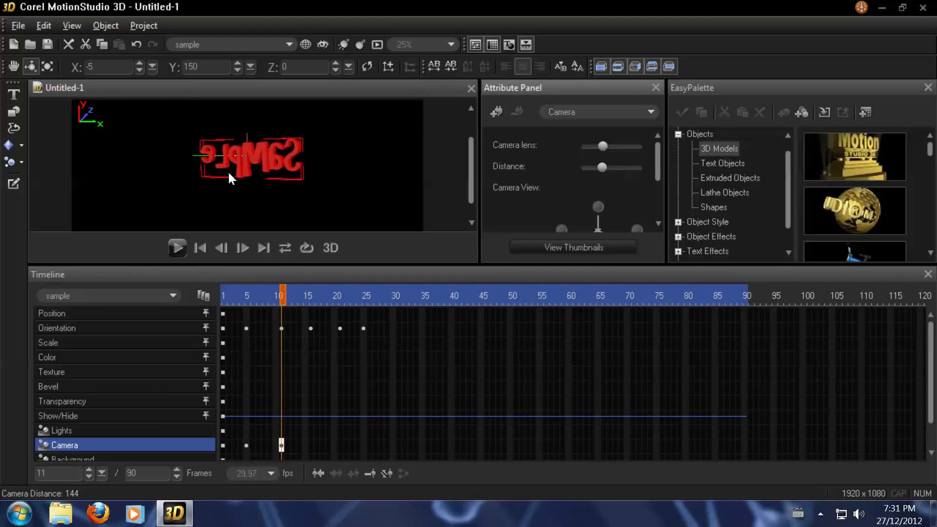
# Step: Key closer camera distances at frames 16, 21 and 26, reaching 1, then rewind
pyautogui.press('Right')
pyautogui.press('Right')
pyautogui.press('Right')
pyautogui.press('Right')
pyautogui.press('Right')
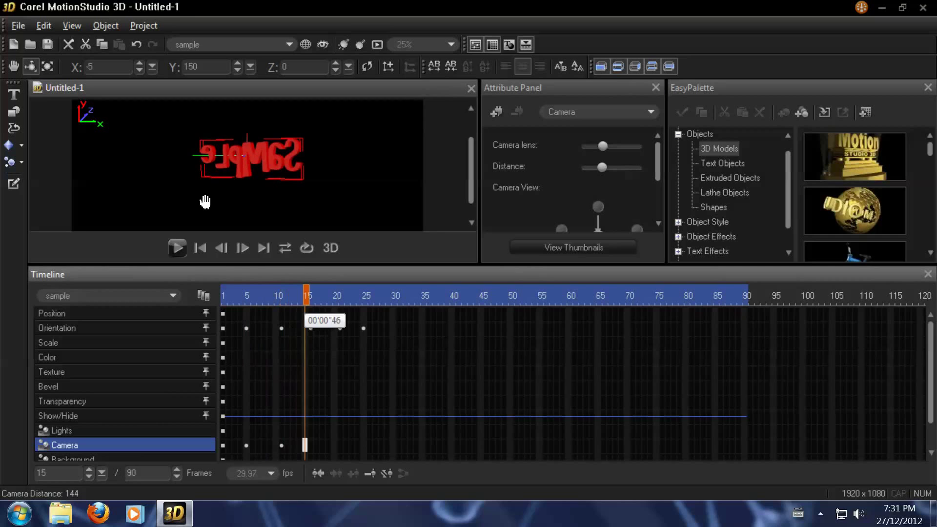
pyautogui.moveTo(401, 119); pyautogui.dragTo(385, 126)
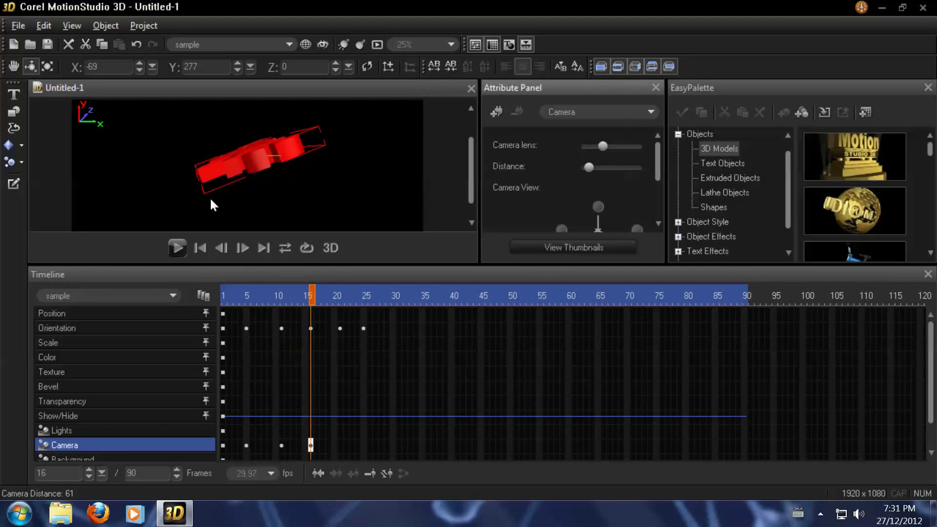
pyautogui.press('Right')
pyautogui.press('Right')
pyautogui.press('Right')
pyautogui.press('Right')
pyautogui.press('Right')
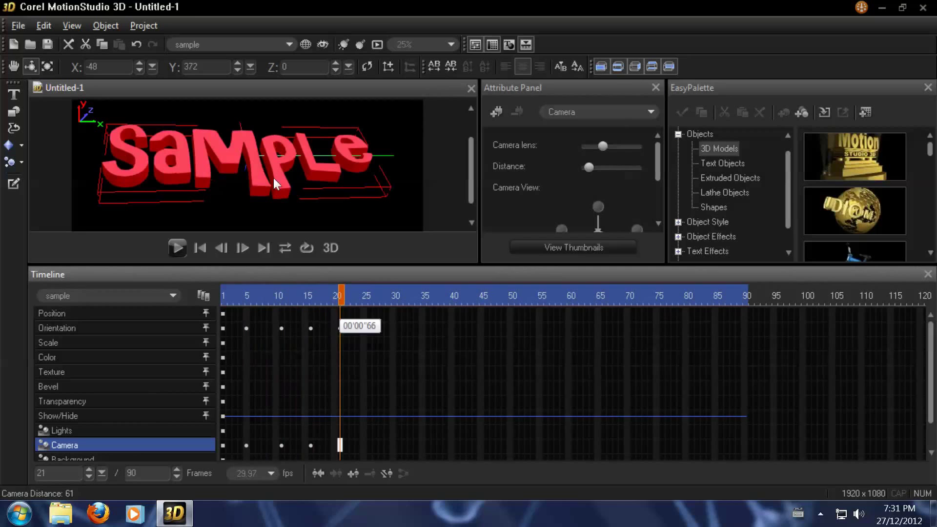
pyautogui.scroll(3, 393, 119)
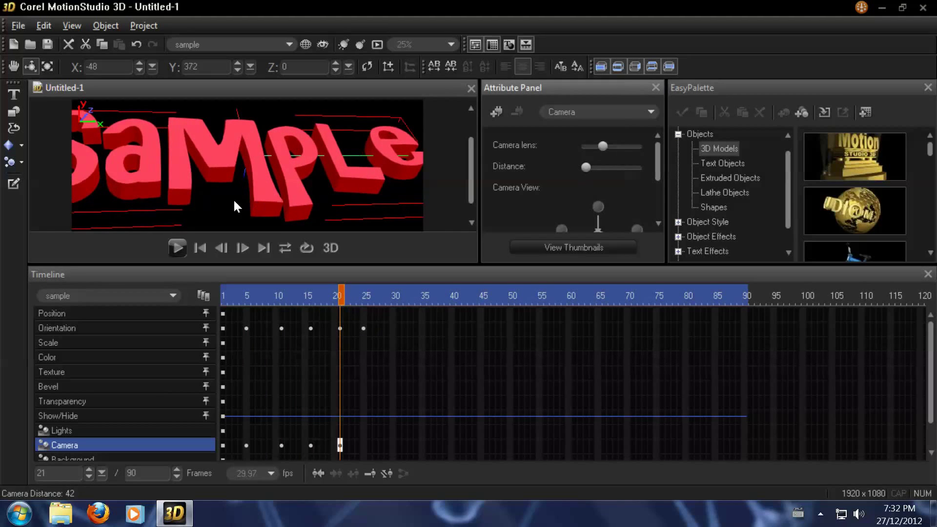
pyautogui.press('Right')
pyautogui.press('Right')
pyautogui.press('Right')
pyautogui.press('Right')
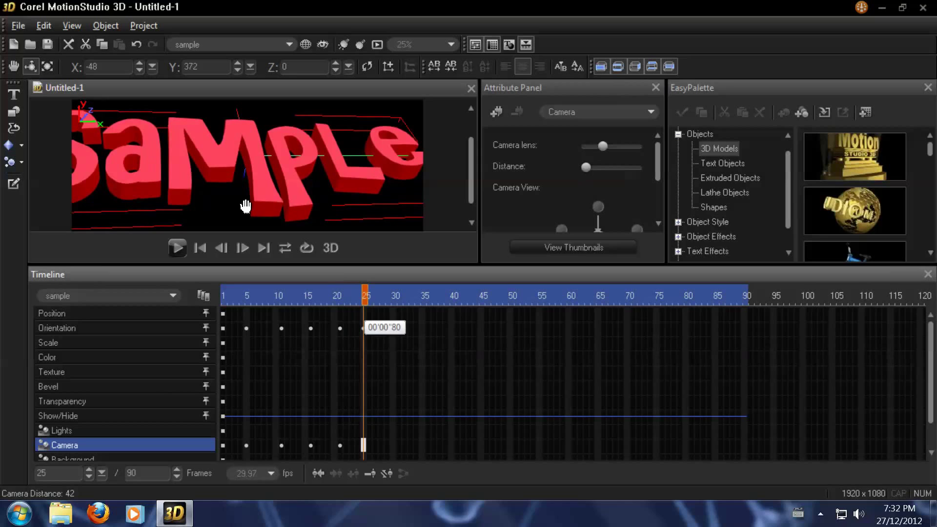
pyautogui.press('Right')
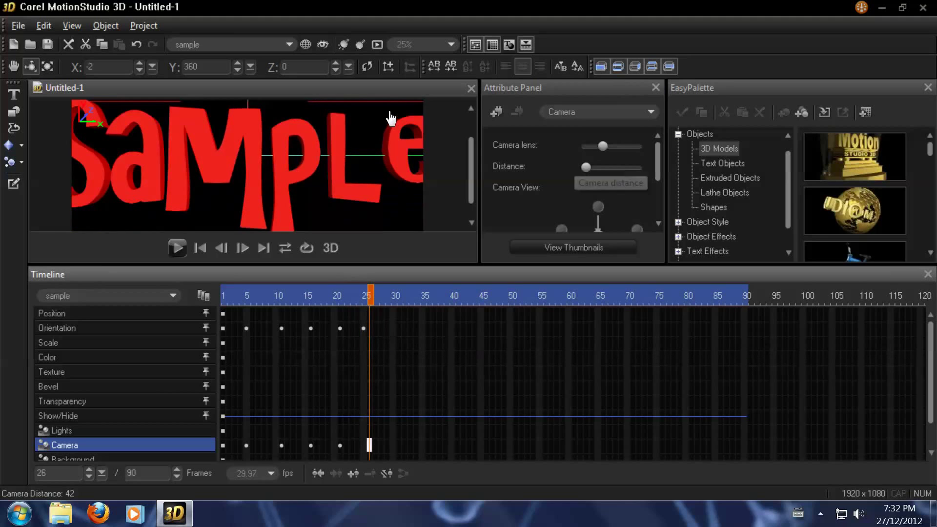
pyautogui.scroll(7, 390, 119)
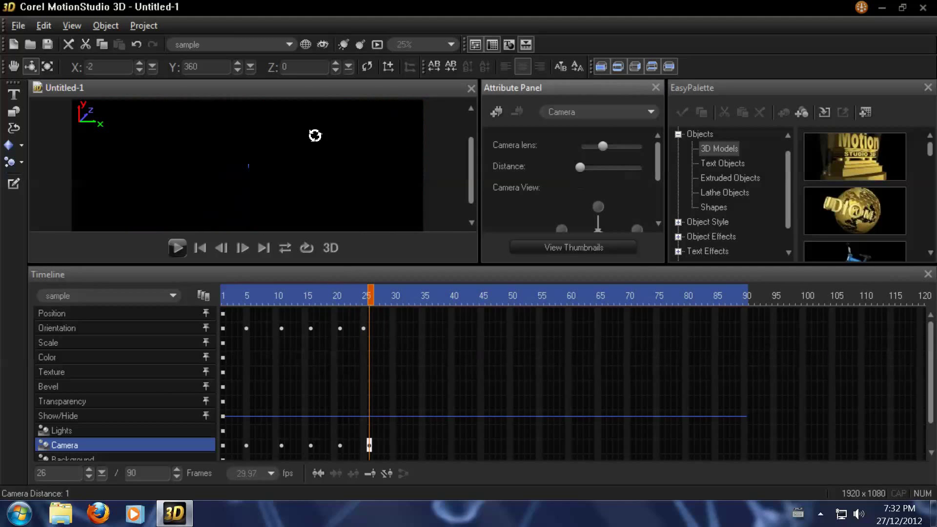
pyautogui.press('Home')
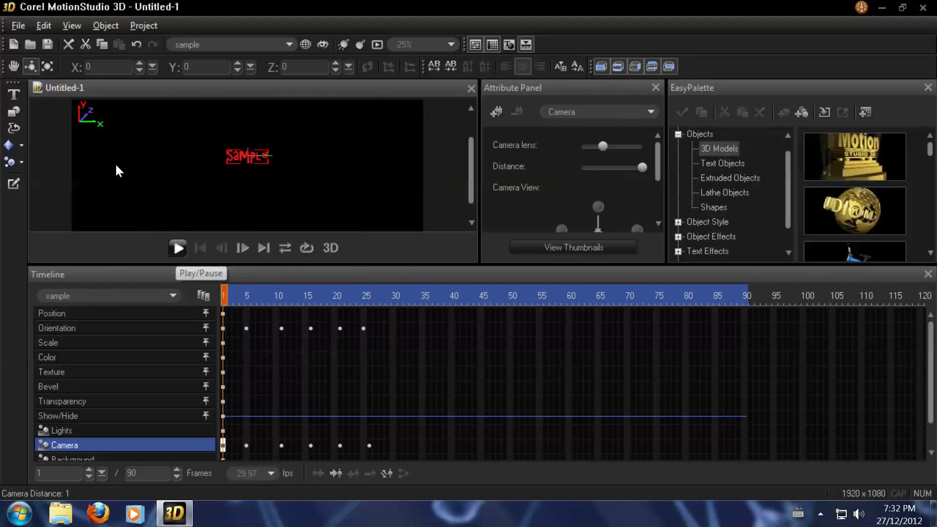
# Step: Play the spinning, zooming Sample animation twice from frame 1
pyautogui.press('space')
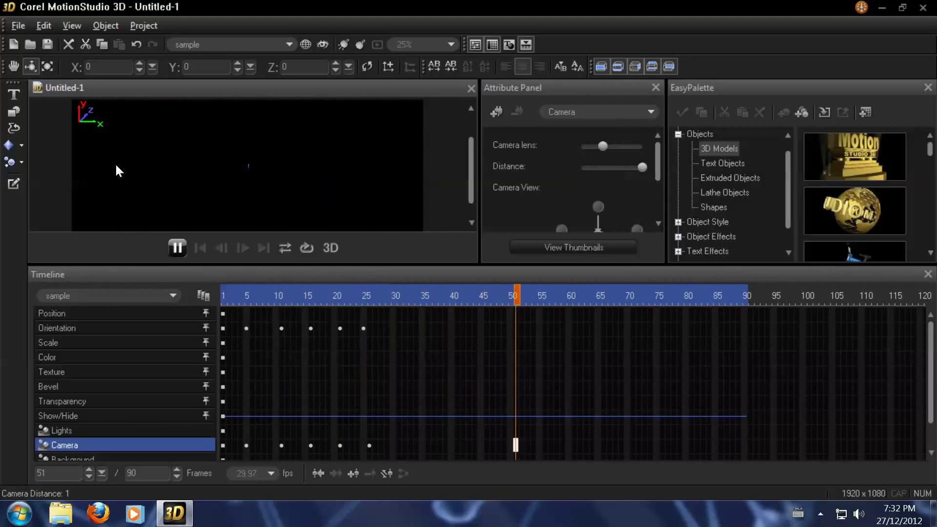
pyautogui.press('space')
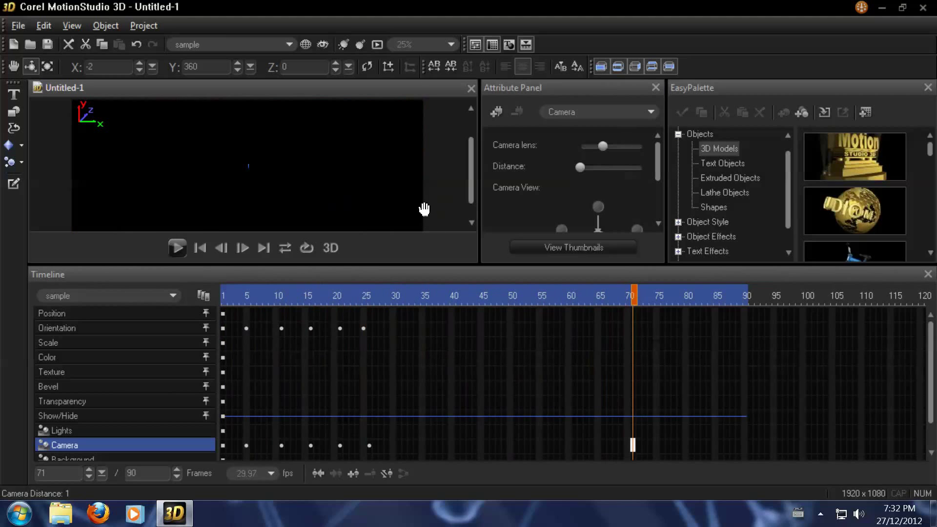
pyautogui.press('Home')
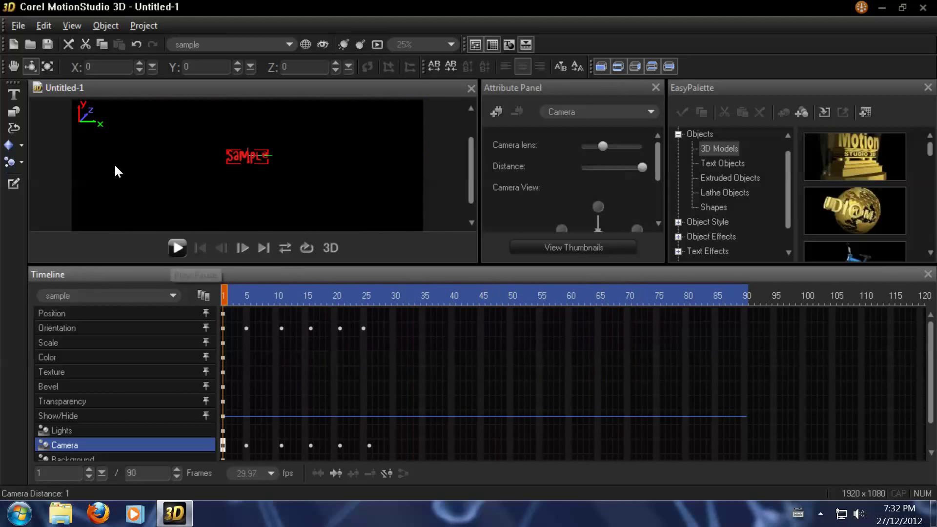
pyautogui.press('space')
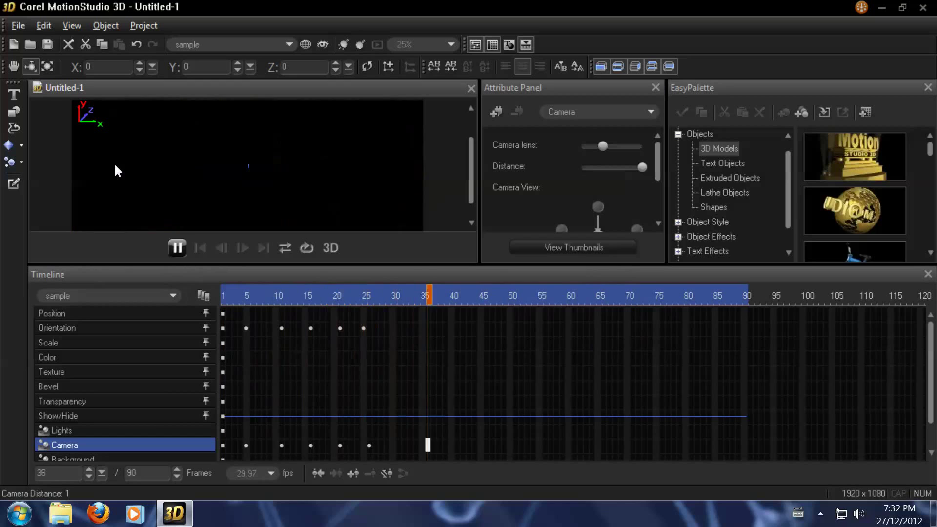
pyautogui.press('space')
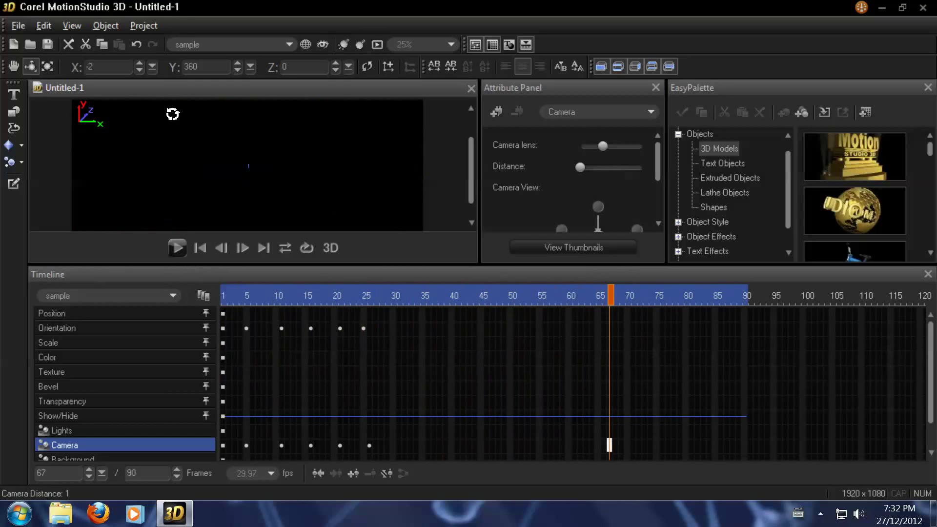